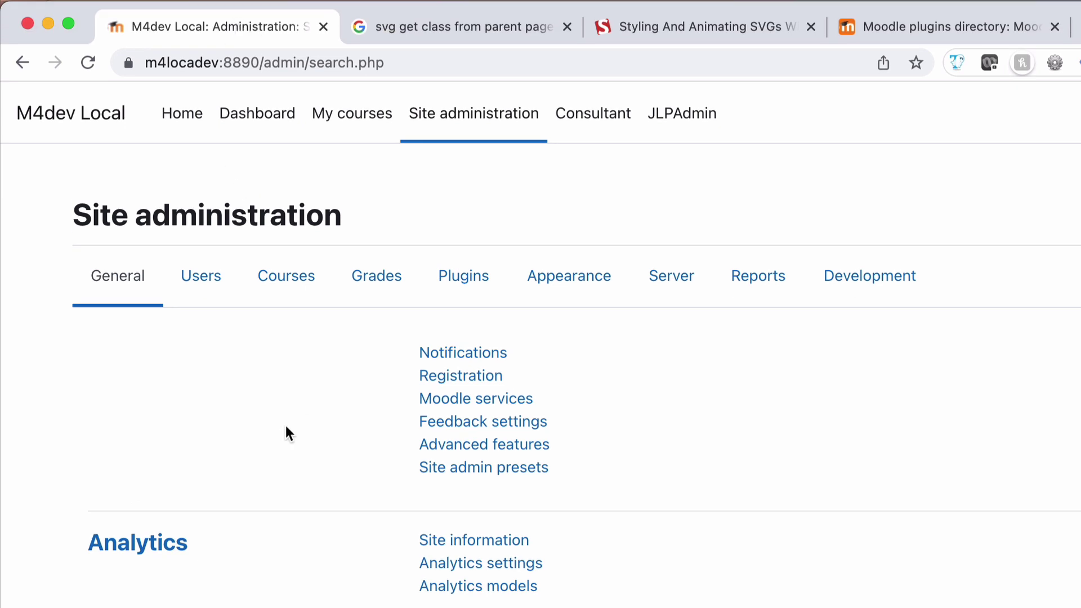
Open Development > Generate plugin skeleton and set the Component type to Local plugin
left_click(865, 281)
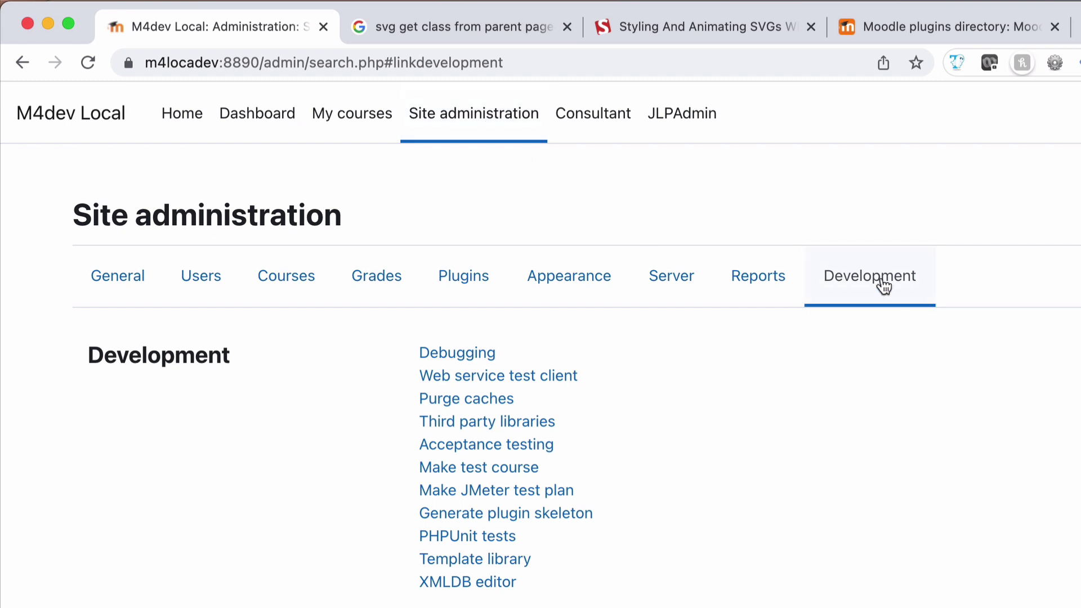
left_click(480, 517)
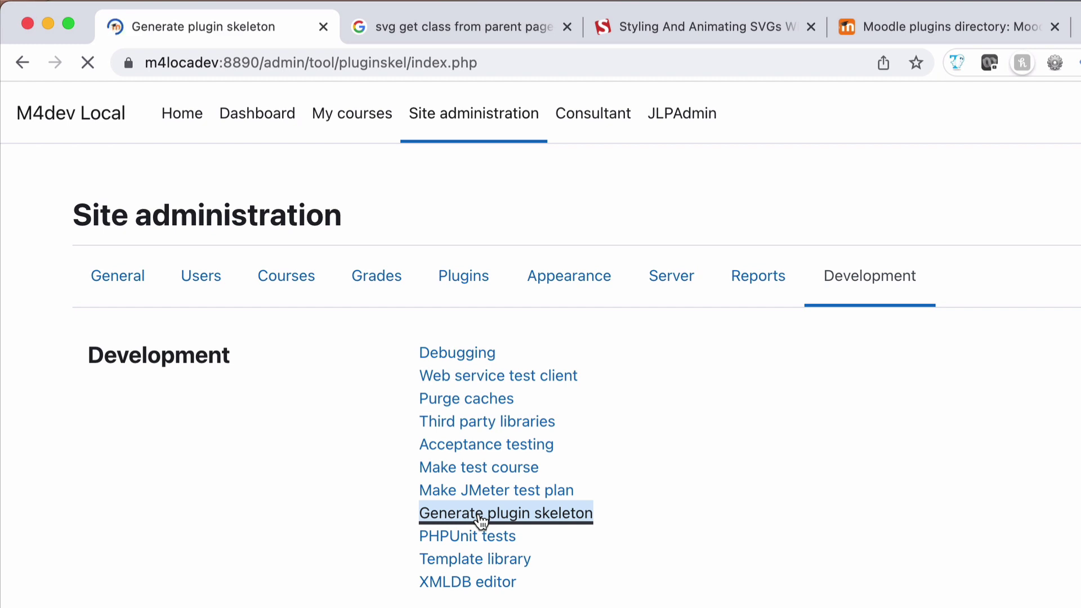
left_click(377, 256)
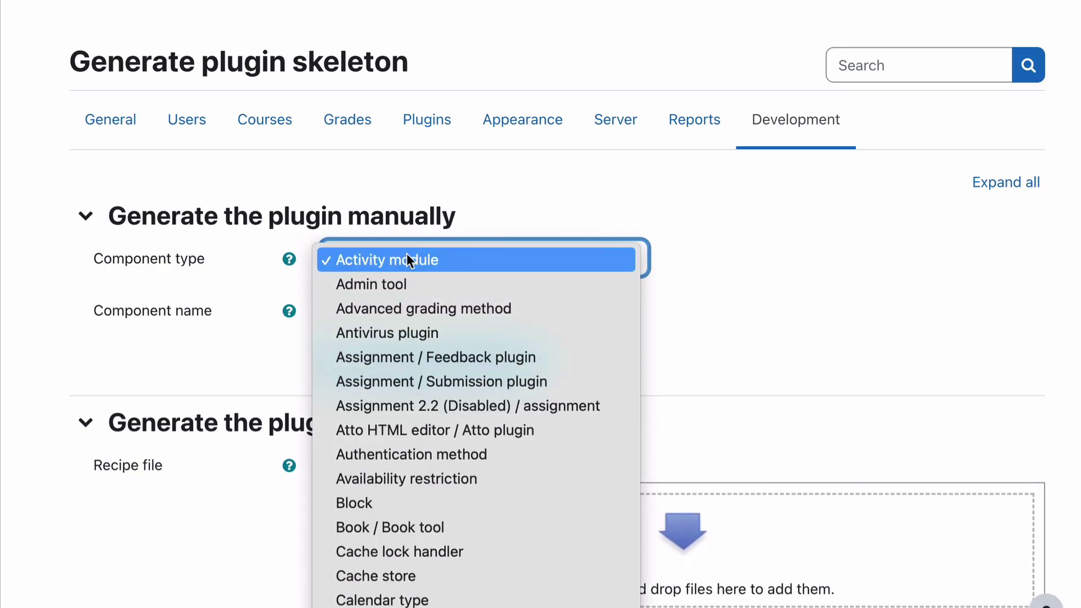
scroll(415, 482, "down", 5)
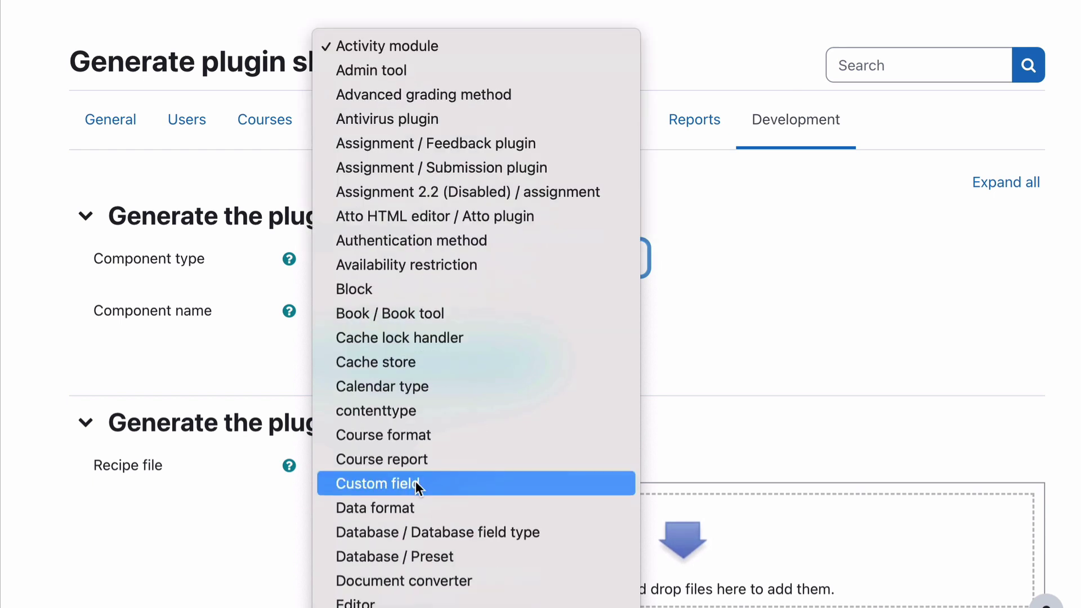
scroll(415, 482, "down", 3)
scroll(415, 480, "down", 3)
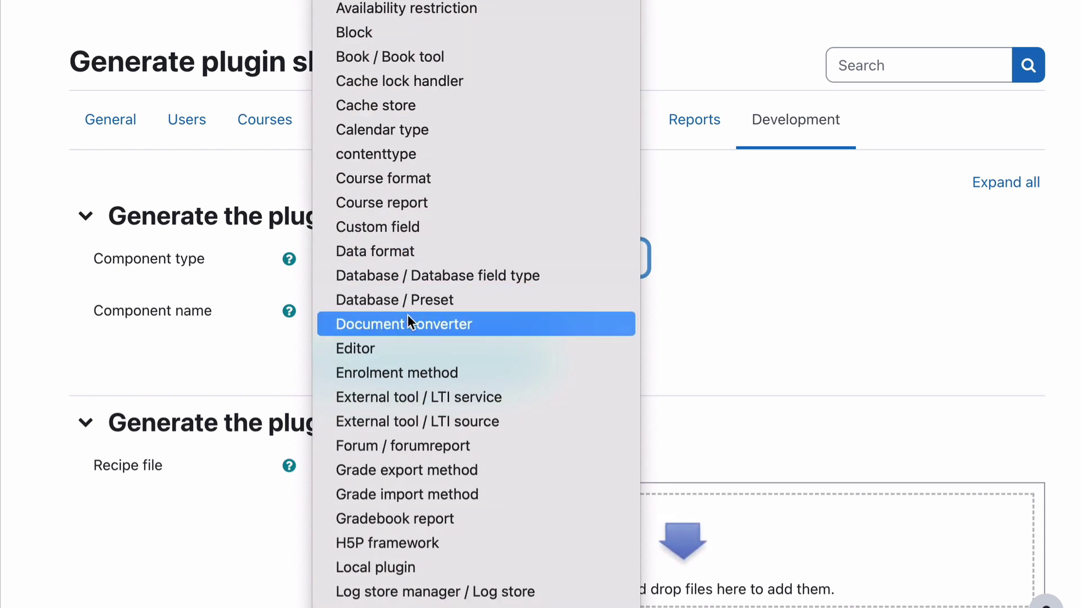
scroll(413, 379, "down", 3)
scroll(413, 379, "down", 3)
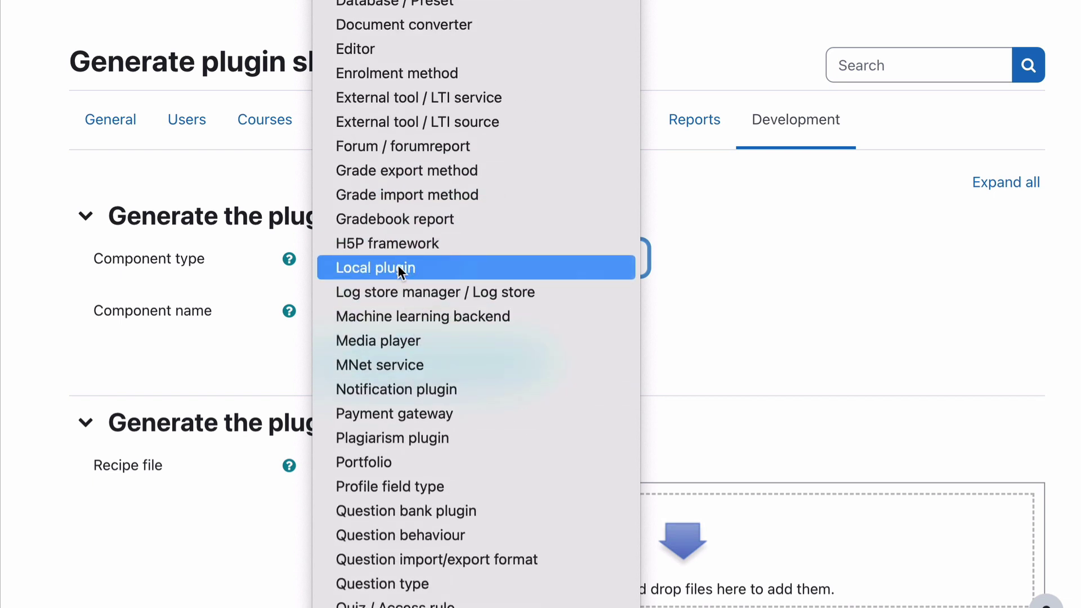
scroll(398, 268, "down", 3)
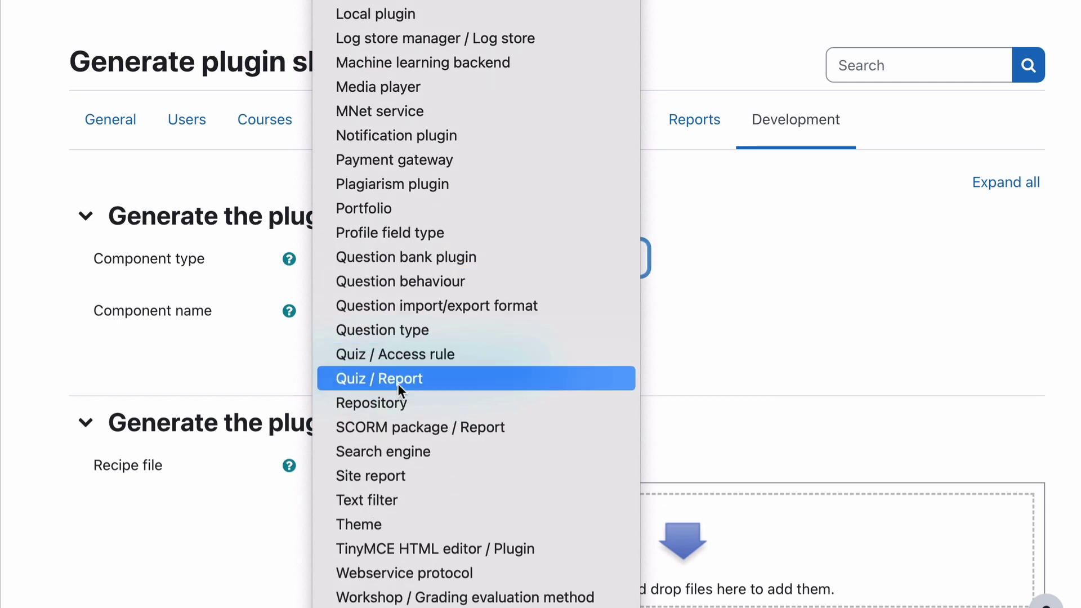
scroll(397, 480, "up", 8)
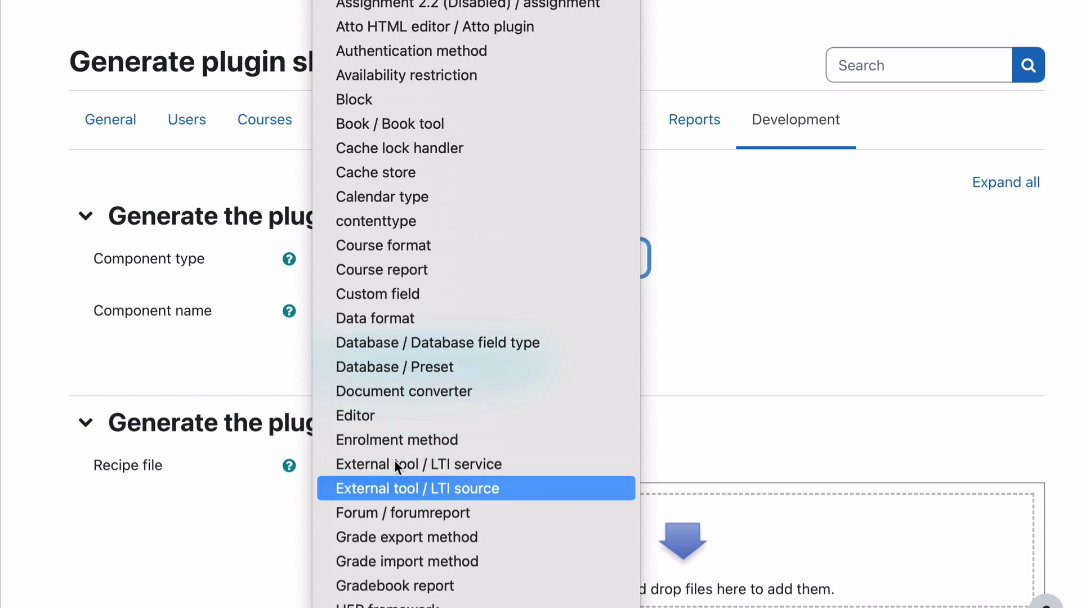
scroll(396, 439, "down", 6)
left_click(399, 228)
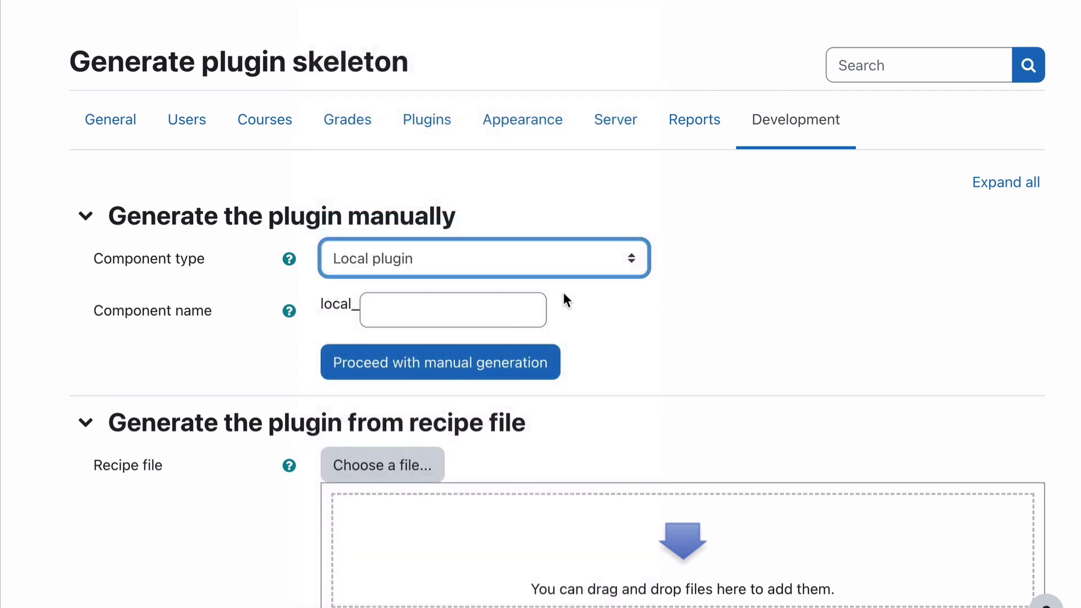
Enter ricoshae_dev as the component name and proceed with manual generation
left_click(422, 309)
type("ricoshae_dev")
left_click(658, 333)
scroll(659, 332, "down", 2)
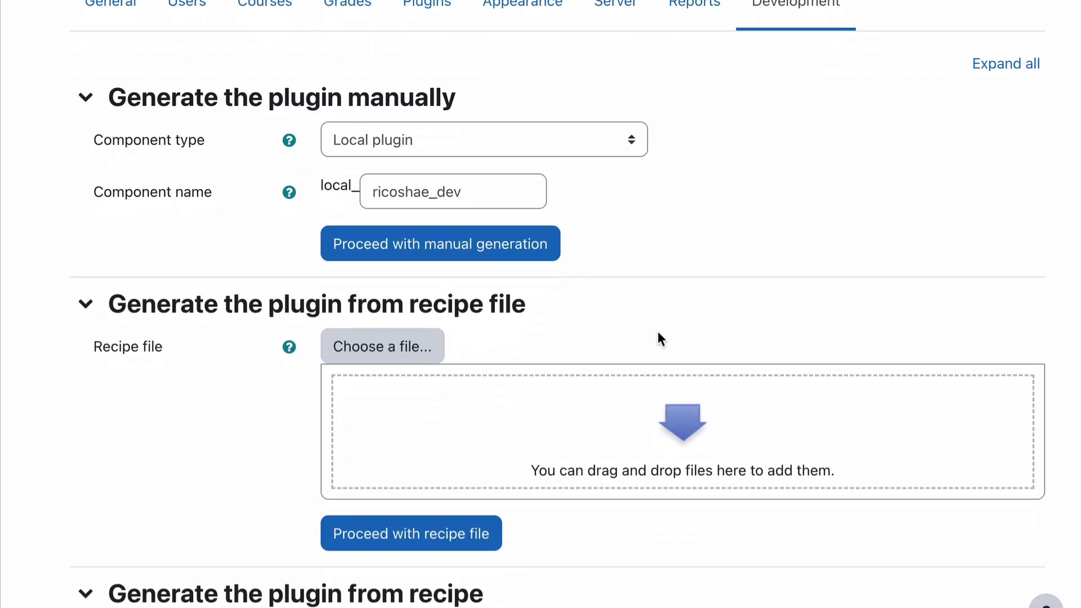
left_click(417, 251)
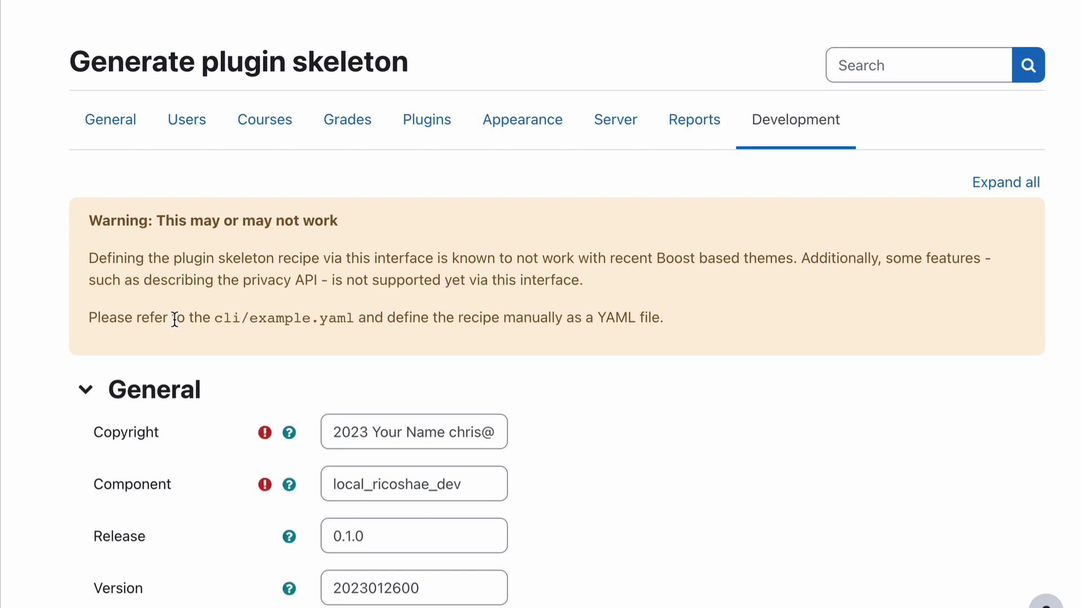
Highlight the recipe form's warning about recent themes
scroll(120, 281, "down", 2)
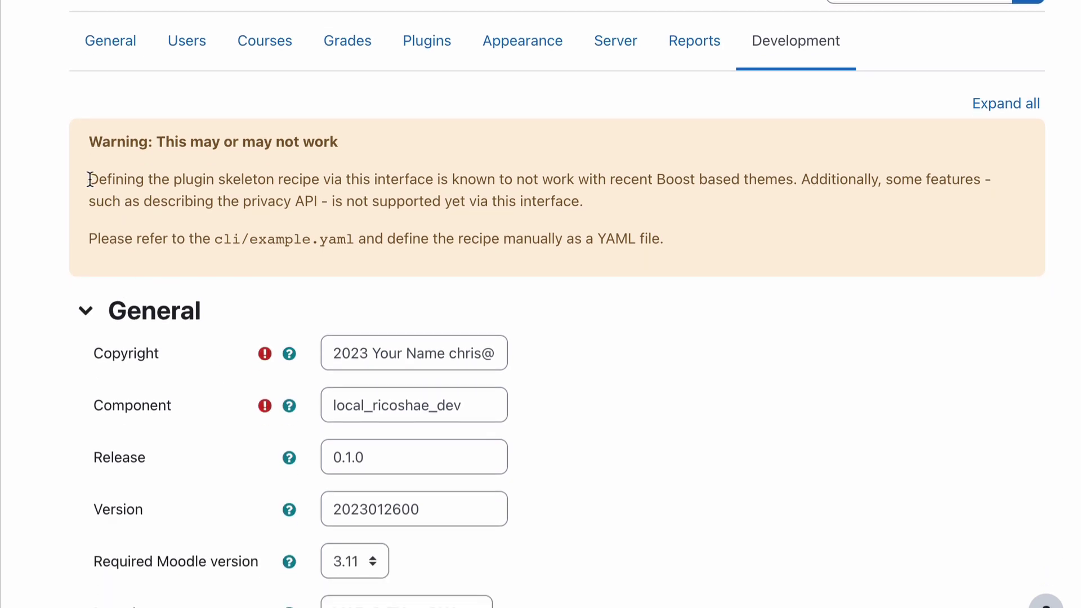
left_click_drag(89, 179, 594, 205)
scroll(602, 201, "down", 3)
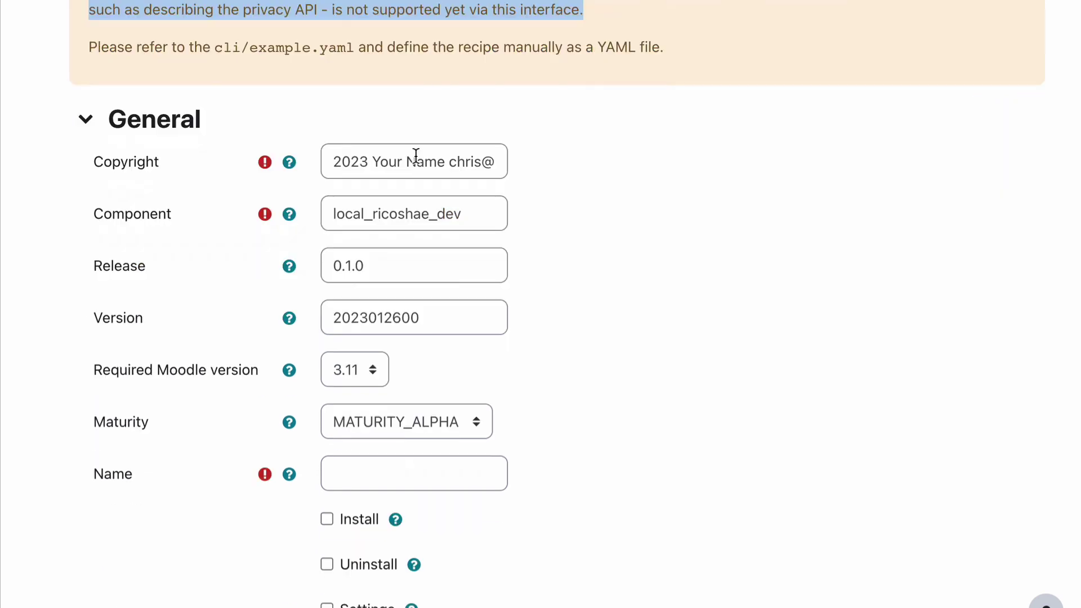
Replace the 'Your Name' placeholder in the Copyright field with the author's name
left_click_drag(444, 162, 375, 162)
type("Chris Richter")
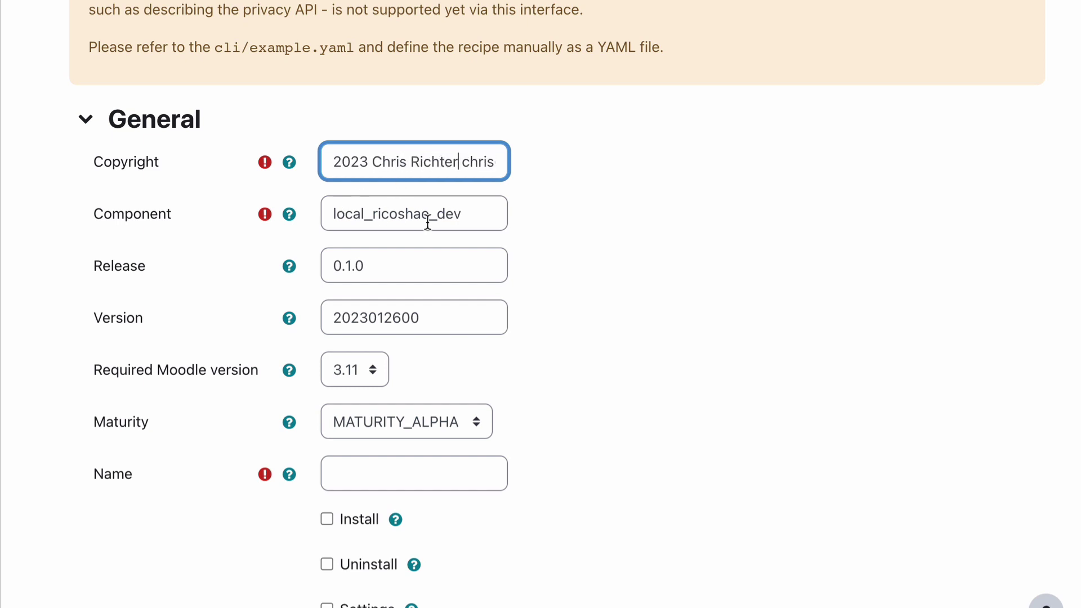
left_click_drag(334, 212, 465, 217)
Review the Component and Version fields, selecting the version number value
scroll(490, 212, "down", 3)
scroll(489, 212, "down", 1)
left_click(364, 149)
left_click_drag(454, 154, 299, 160)
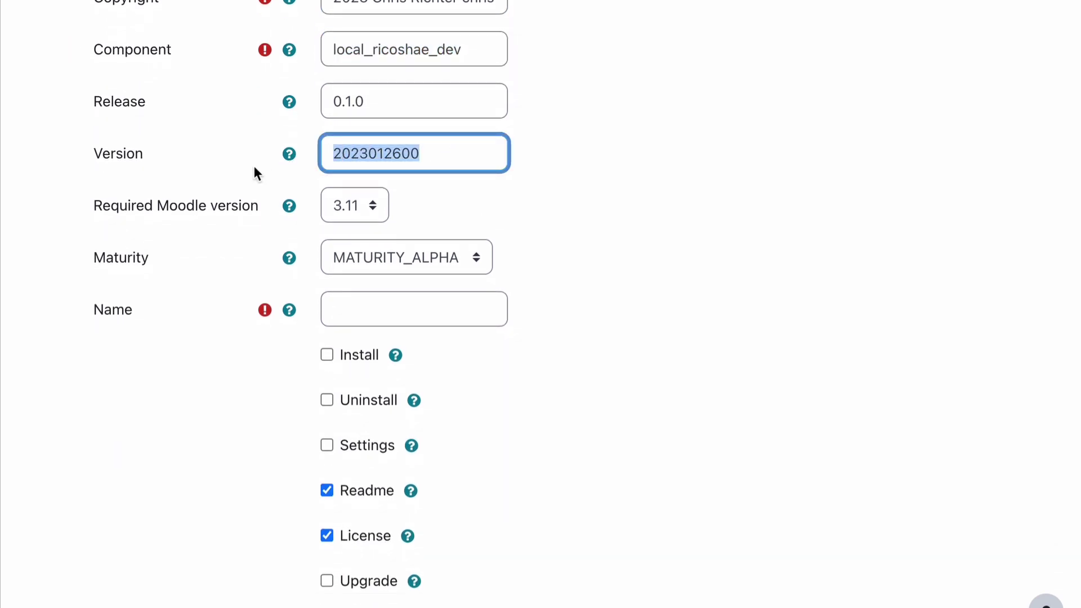
scroll(255, 169, "up", 1)
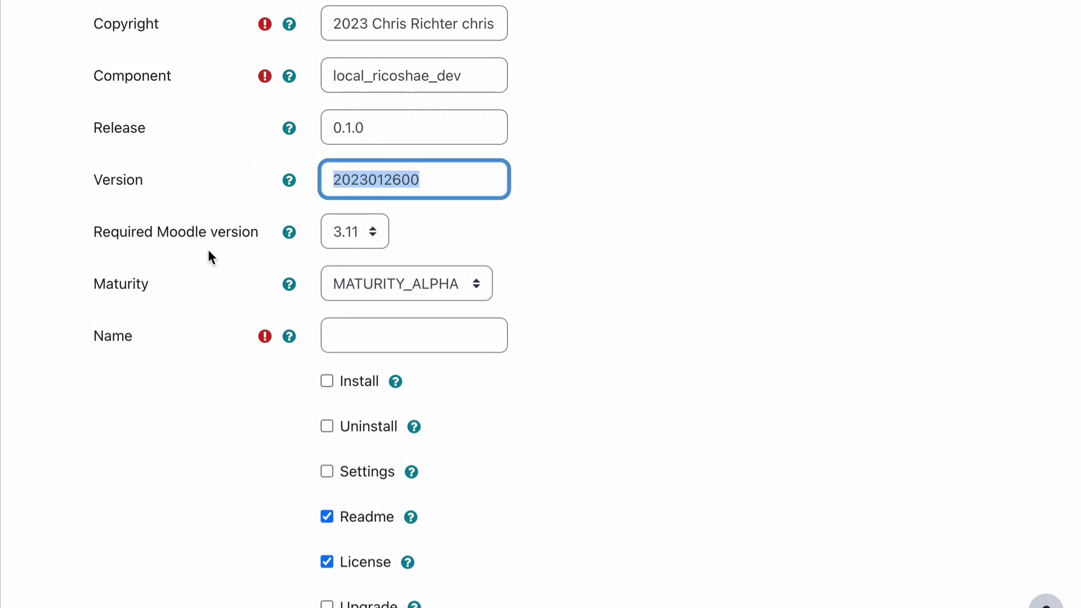
scroll(207, 249, "down", 3)
Name the plugin 'Ricoshae Dev Local' and tick the Install and Uninstall files
left_click(357, 259)
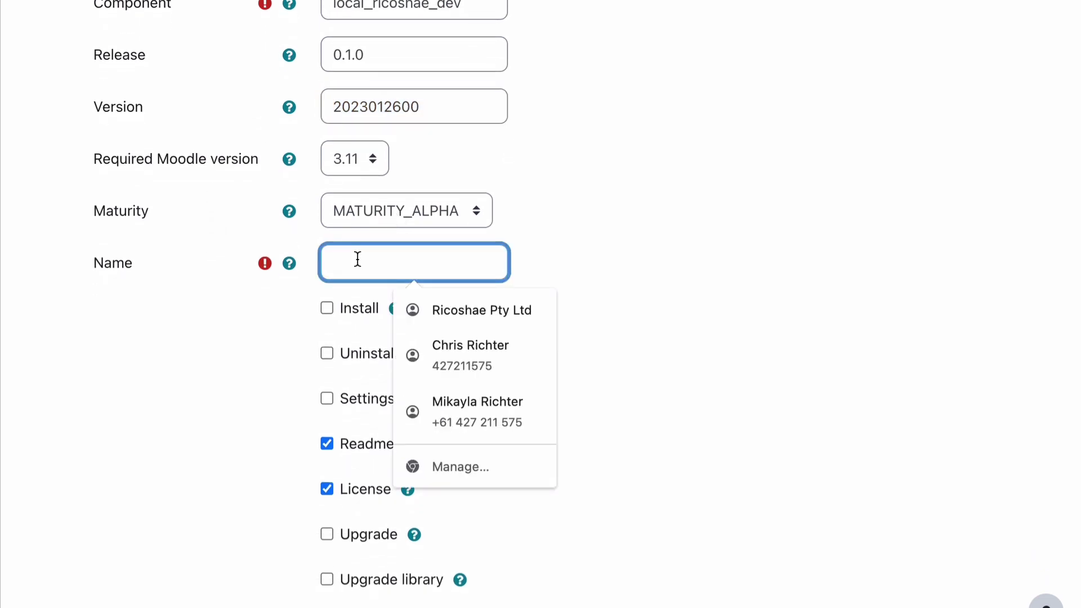
type("Ricosh")
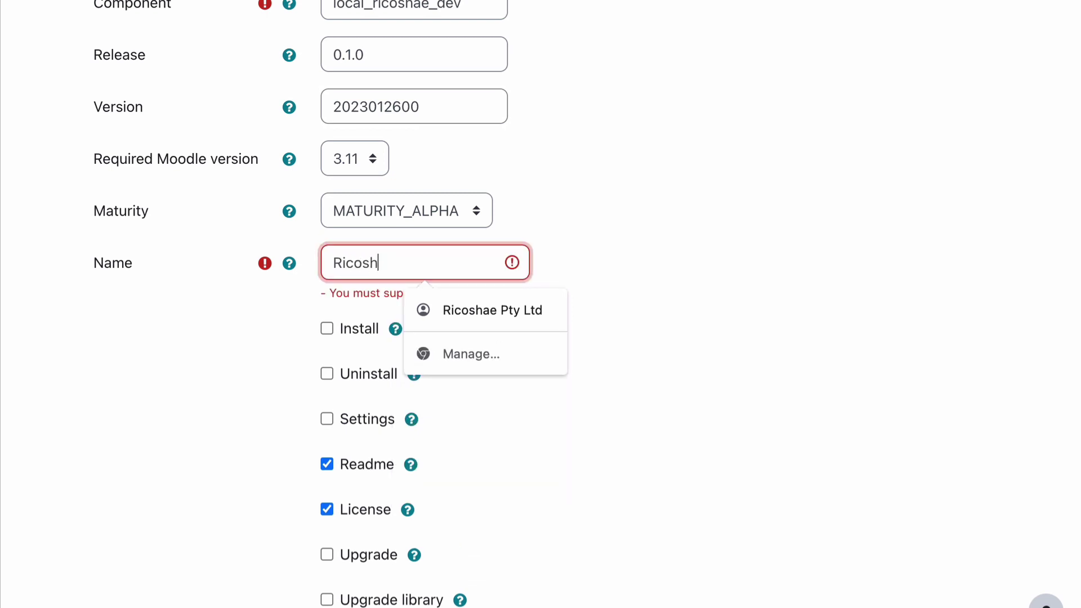
type("ae Dev ")
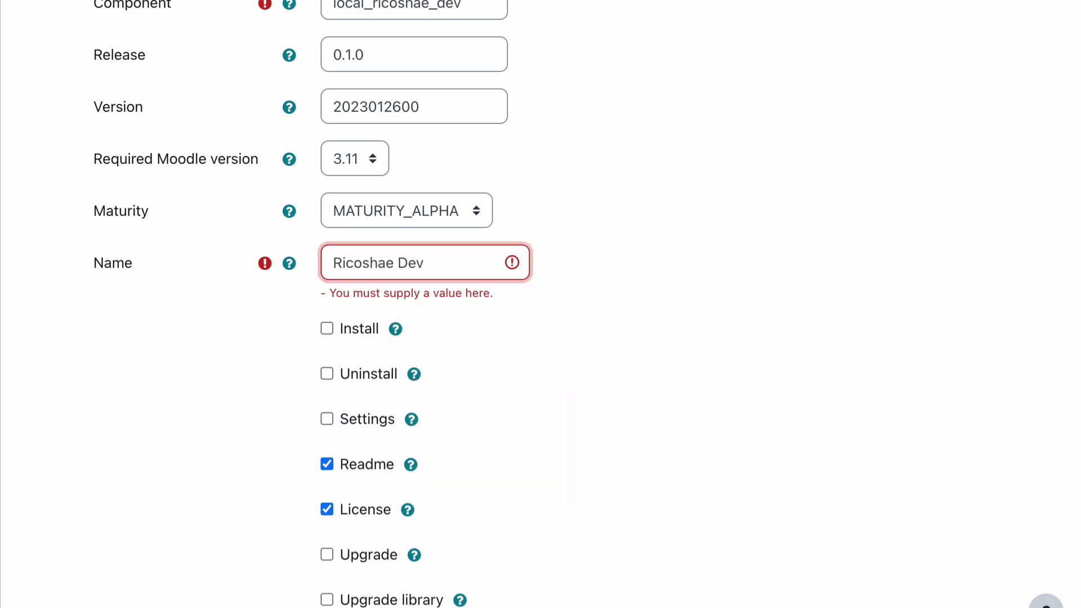
type("Local")
left_click(206, 337)
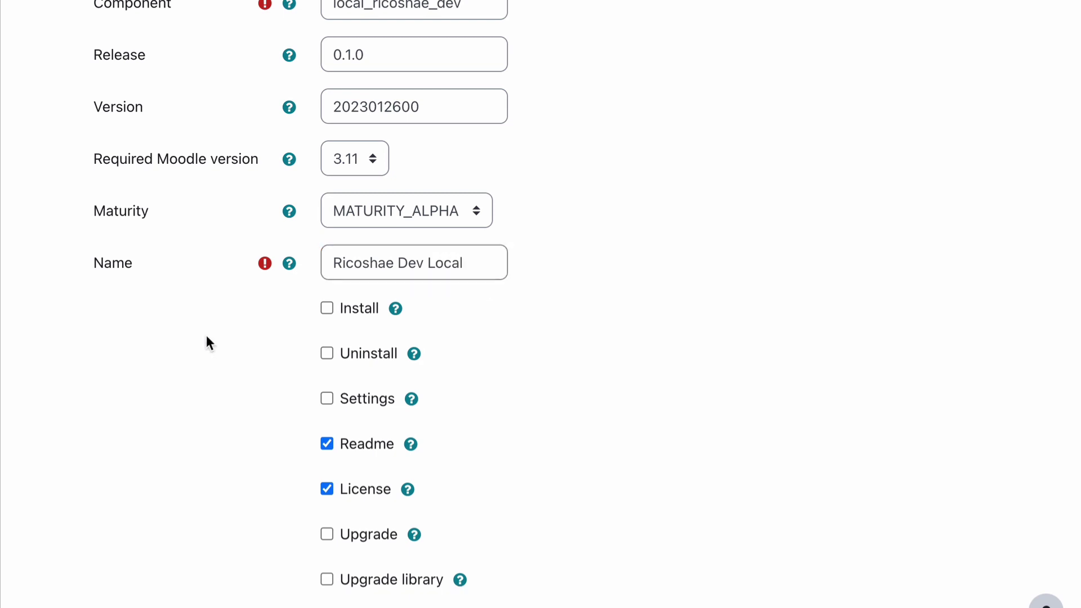
left_click(327, 353)
Read the Install and Settings option explanations, then tick Settings for settings.php
left_click(395, 308)
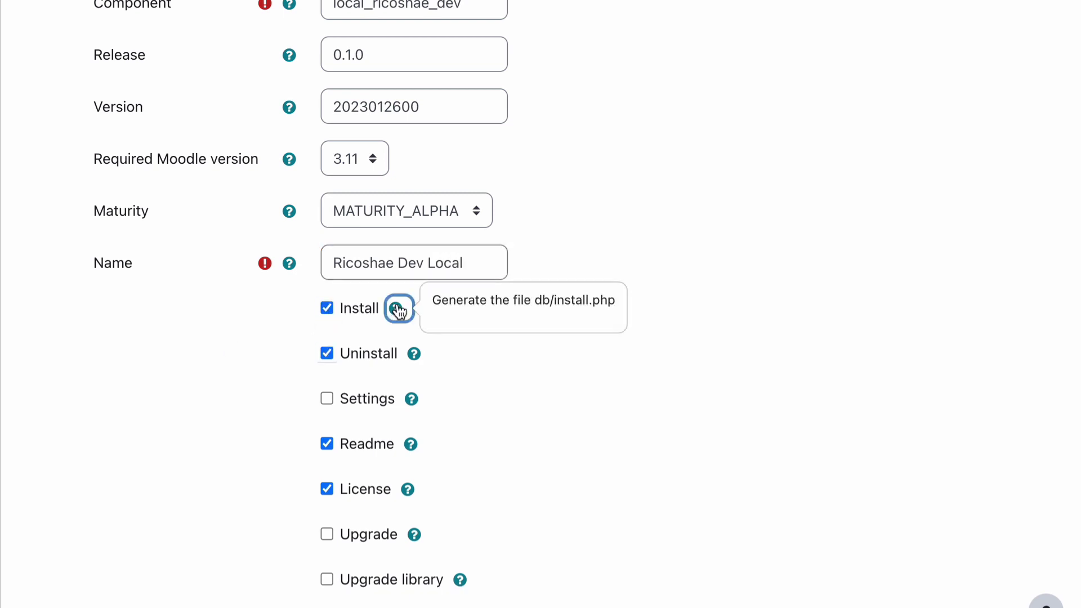
left_click_drag(434, 304, 550, 309)
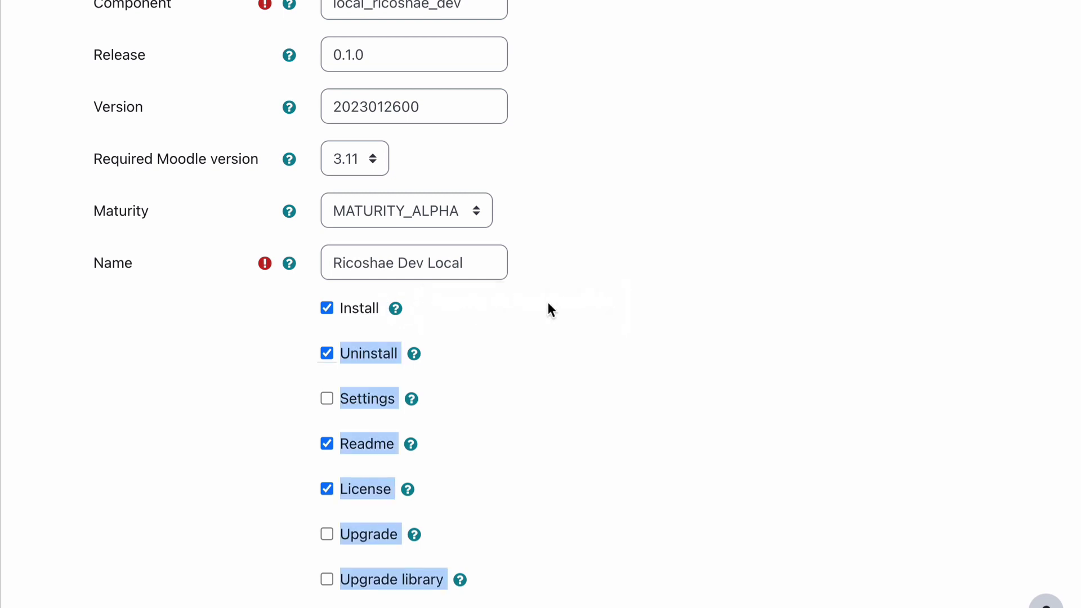
left_click(389, 311)
left_click(450, 389)
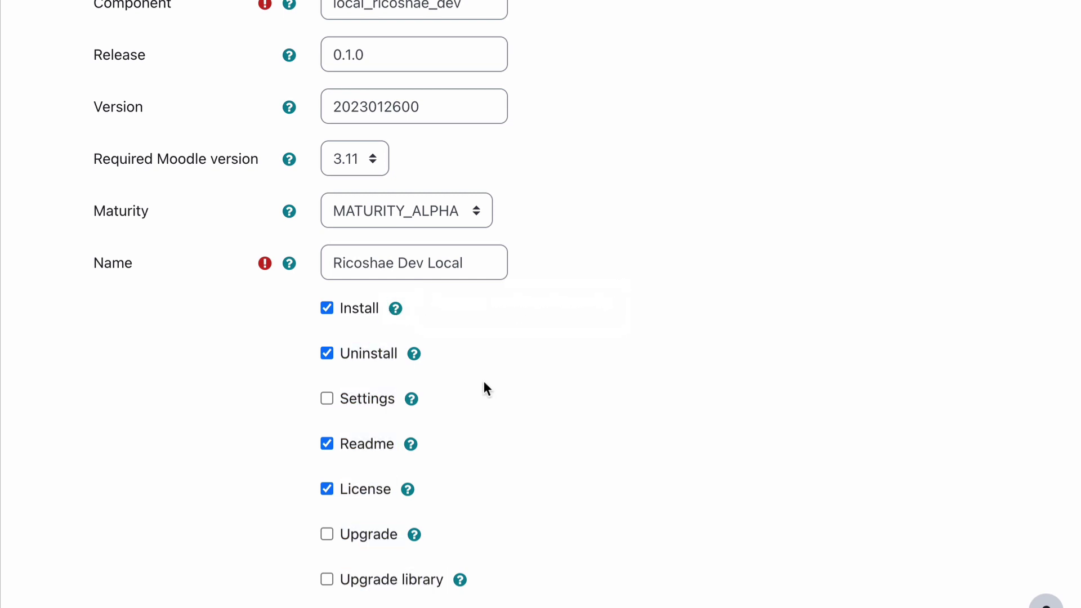
left_click(411, 401)
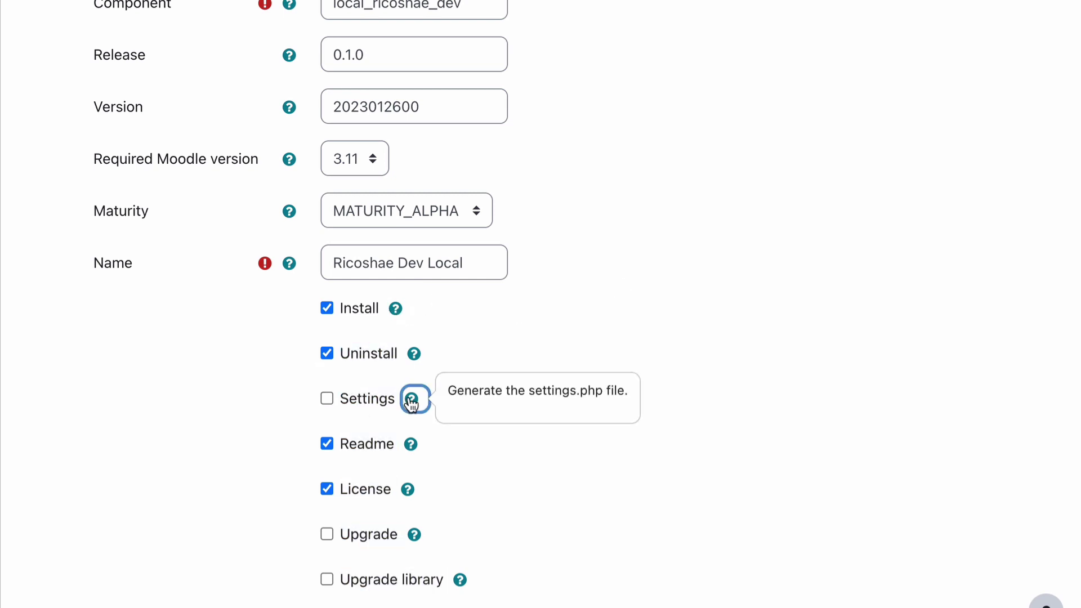
left_click(327, 400)
Expand the Dependencies and Language strings sections of the recipe form
scroll(261, 442, "down", 4)
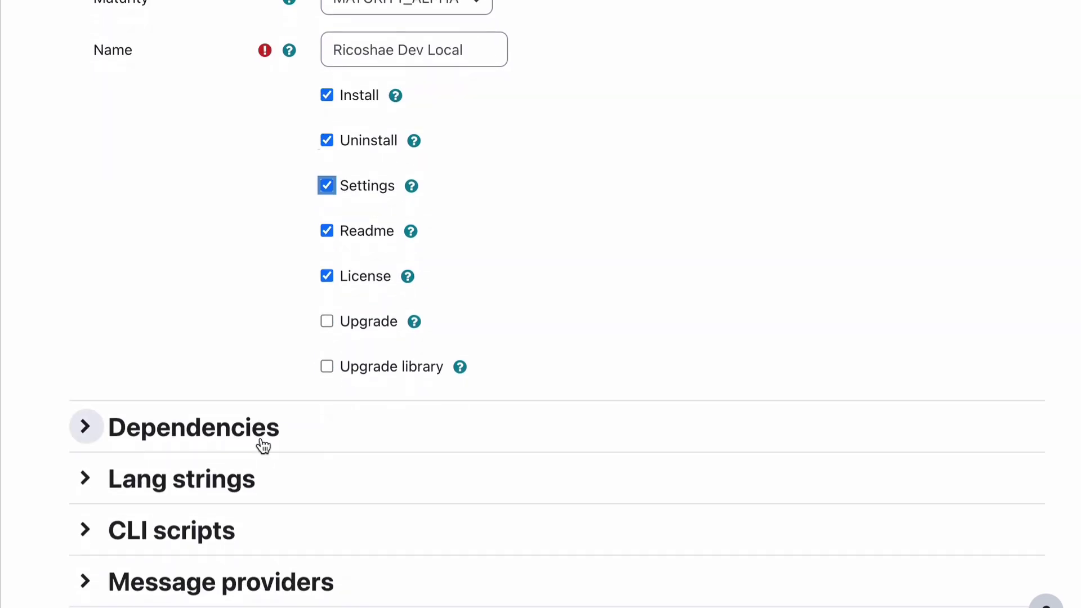
left_click(196, 436)
scroll(196, 437, "down", 4)
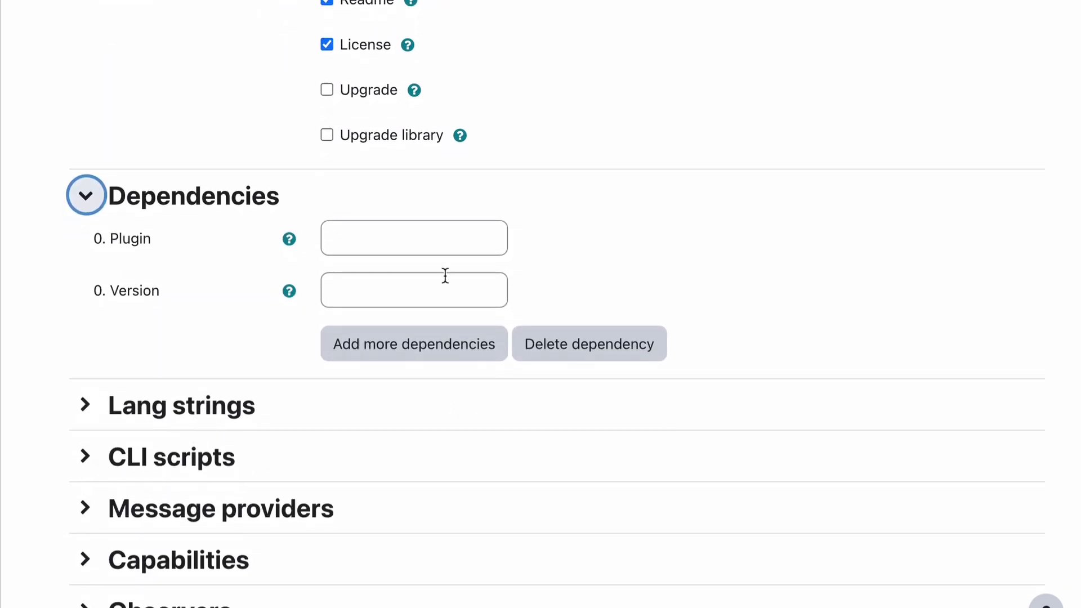
left_click(383, 242)
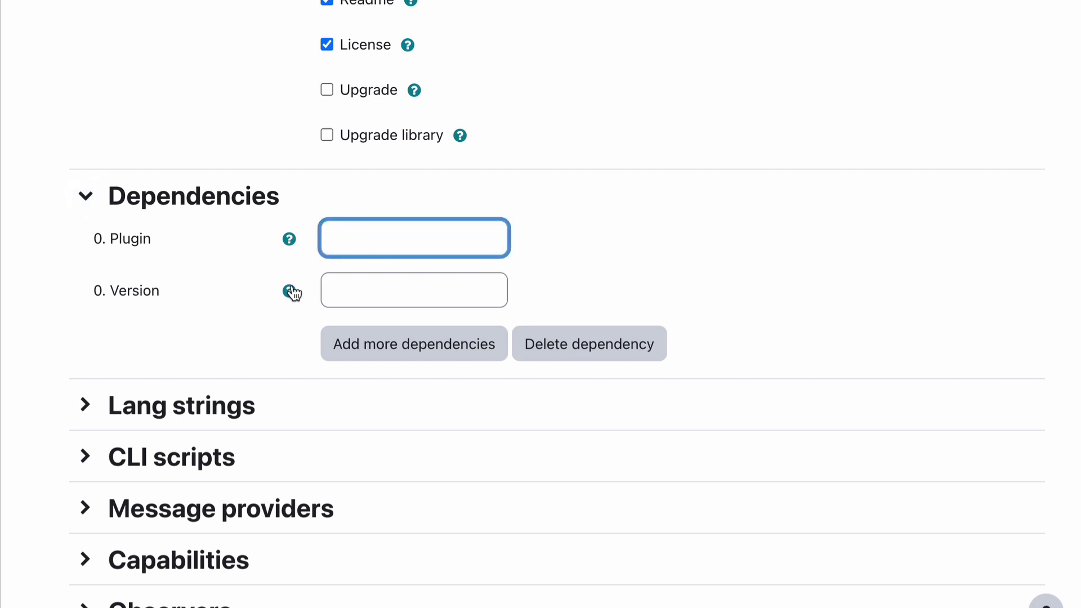
left_click(86, 412)
scroll(309, 279, "down", 4)
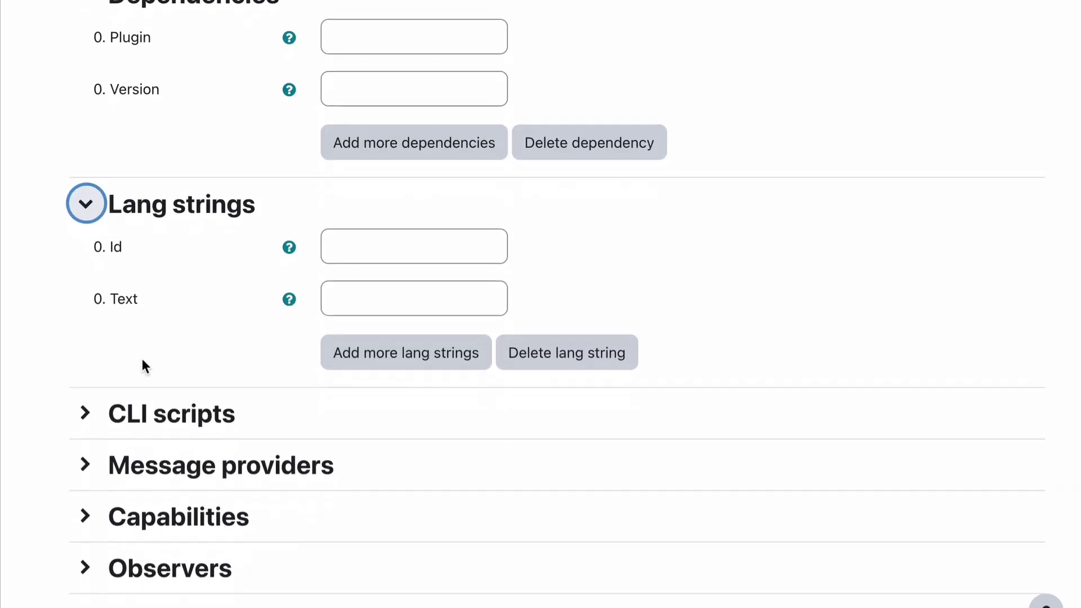
Enter the lang string id 'plugininstructions', all lowercase without a space
left_click(370, 250)
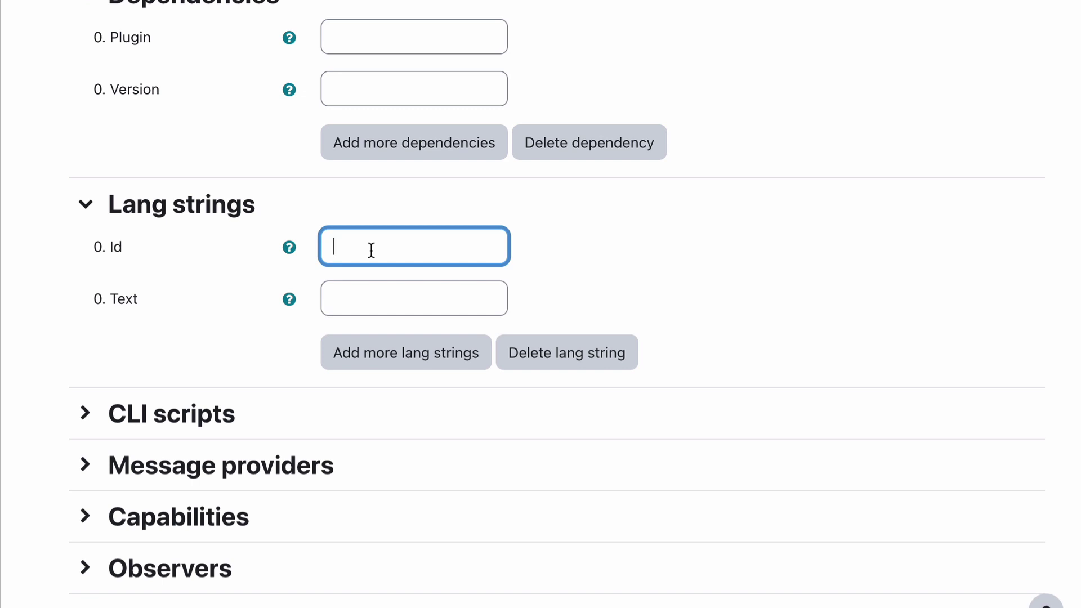
type("Plugin instructions")
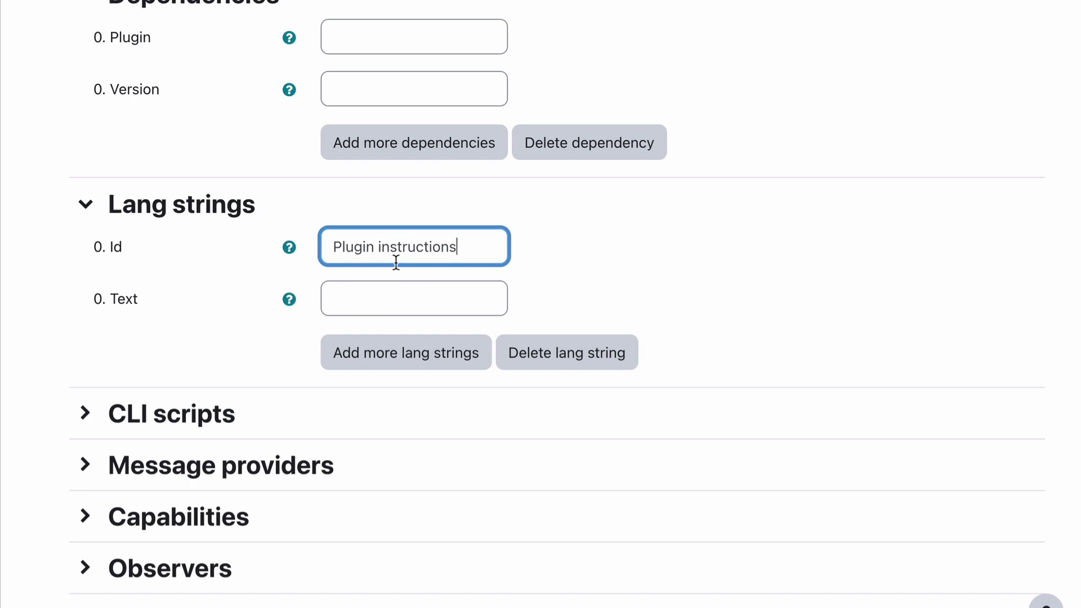
left_click(376, 248)
key("BackSpace")
key("Left")
key("Left")
key("Left")
key("Left")
key("Left")
key("BackSpace")
type("p")
Give the string the text 'The instructions' and add a second lang string row
left_click(369, 300)
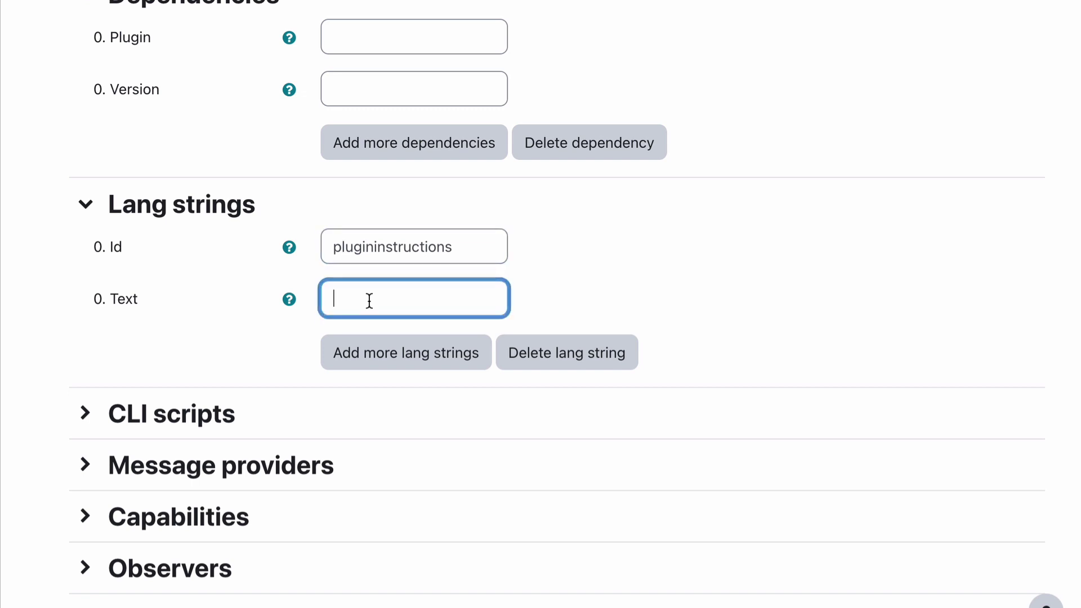
type("The instructions")
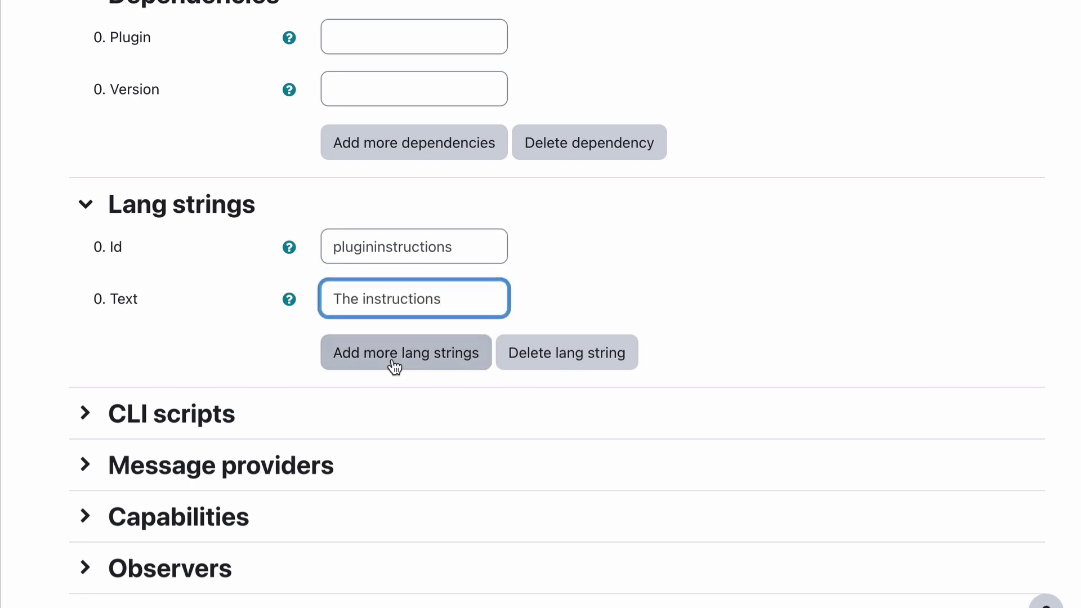
left_click(394, 367)
scroll(210, 350, "down", 3)
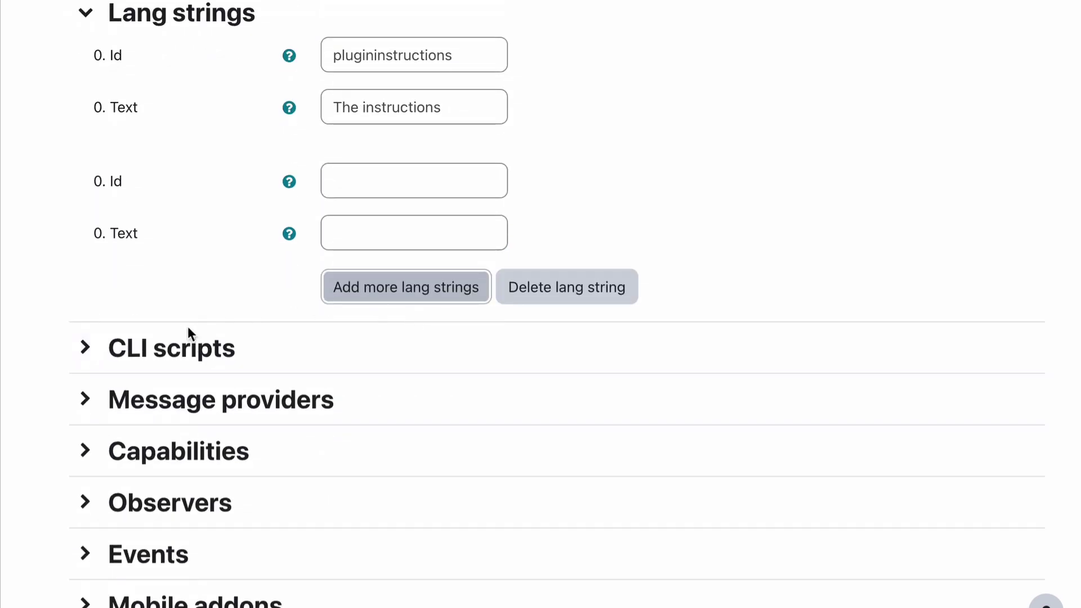
Expand the CLI scripts, Message providers and Capabilities sections
left_click(86, 349)
scroll(84, 346, "down", 4)
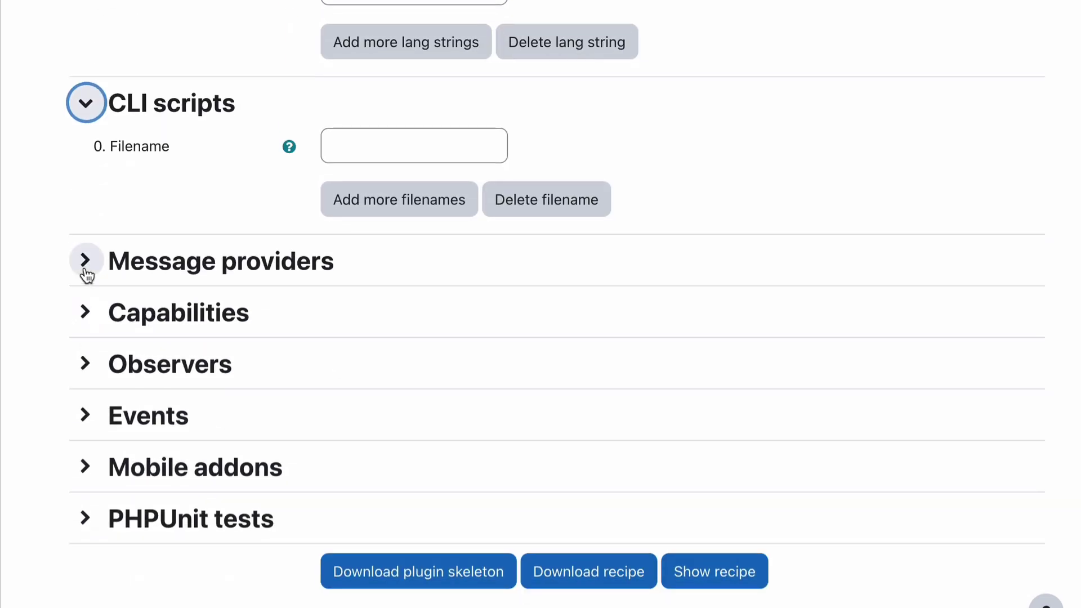
left_click(86, 261)
scroll(85, 270, "down", 3)
left_click(86, 332)
scroll(86, 340, "down", 3)
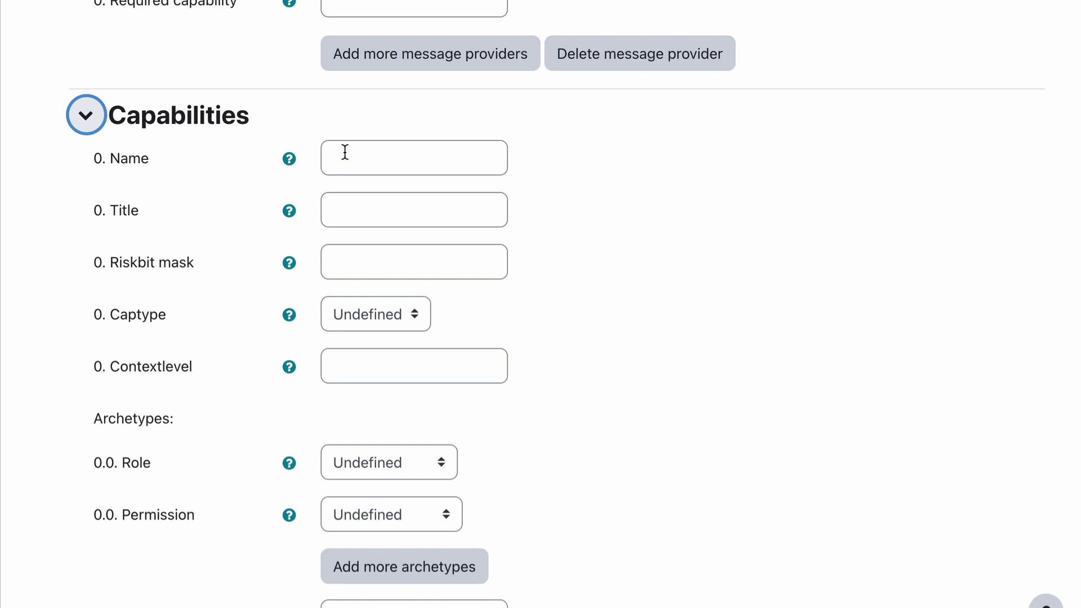
Inspect the capability's archetype Role and Permission lists, leaving them Undefined
left_click(345, 152)
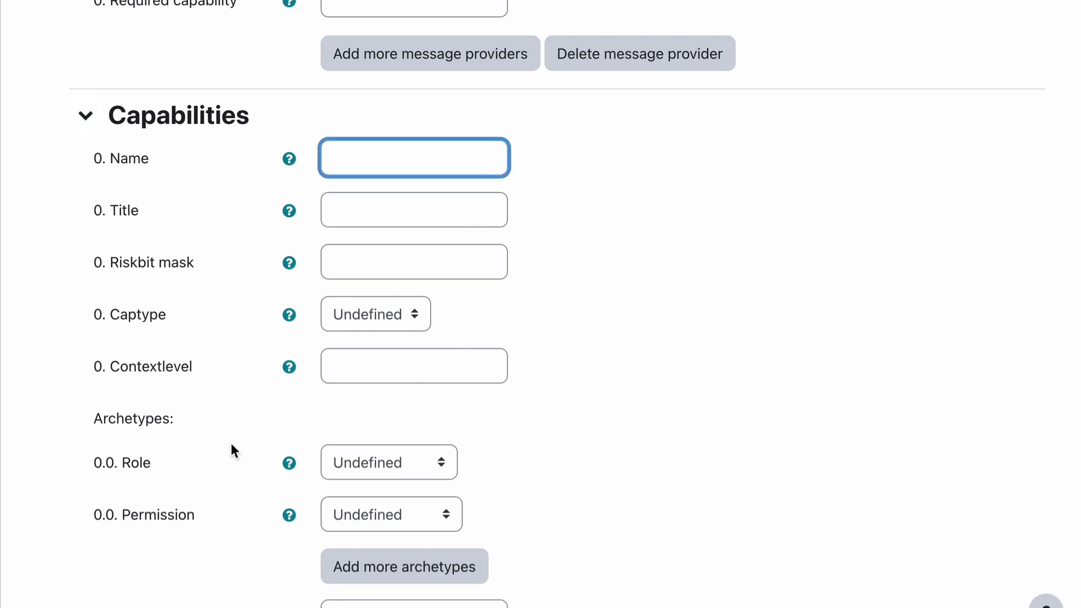
left_click(373, 457)
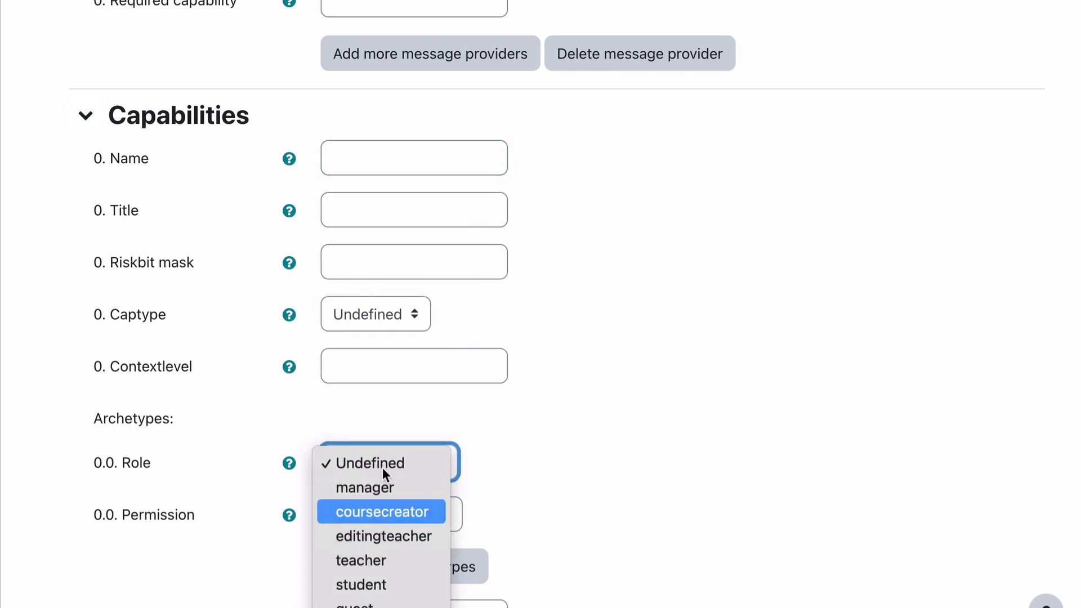
left_click(523, 477)
left_click(399, 518)
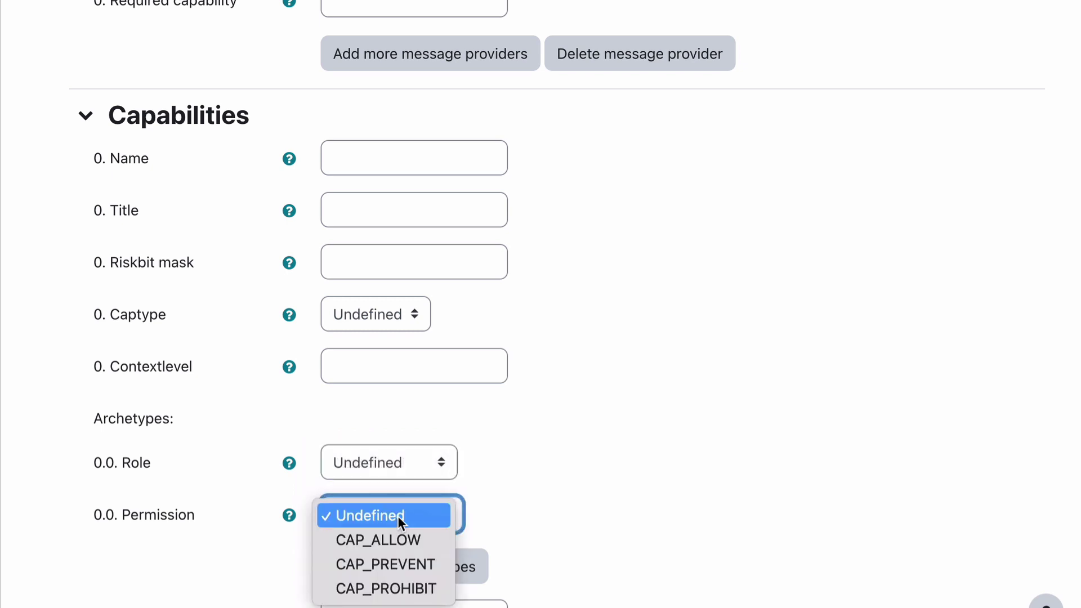
left_click(481, 500)
scroll(130, 511, "down", 1)
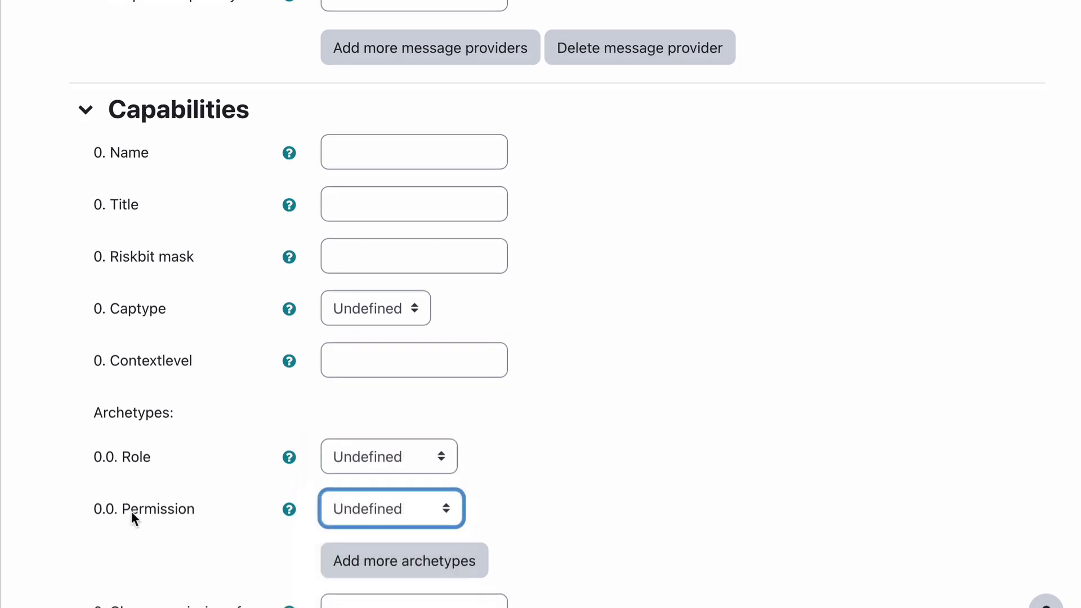
scroll(131, 511, "down", 7)
Expand the Observers and Events sections, leaving Mobile addons collapsed
left_click(85, 313)
scroll(89, 498, "down", 5)
left_click(86, 375)
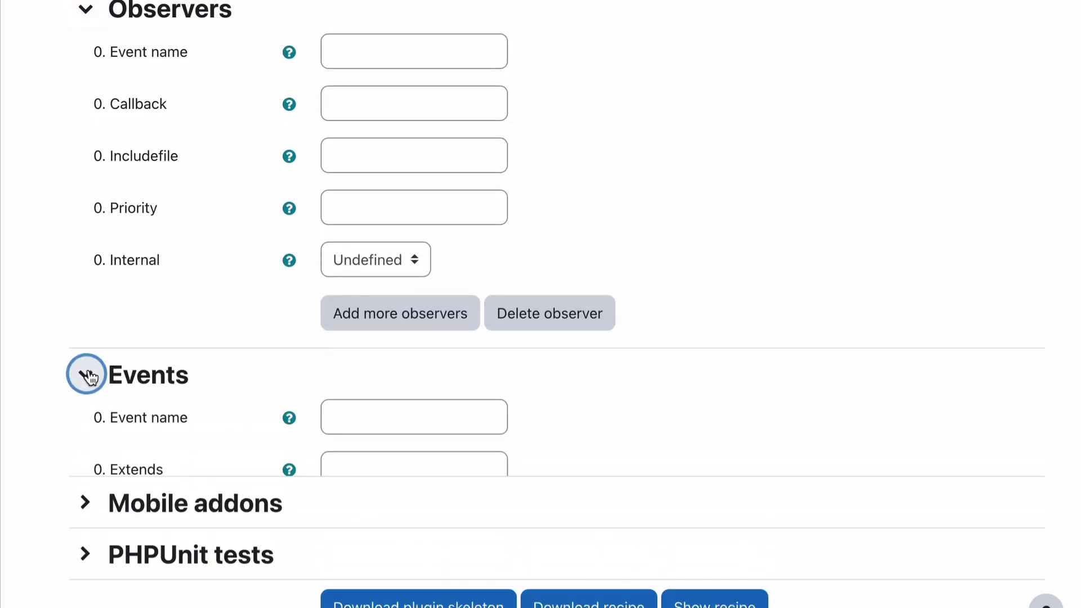
scroll(88, 376, "down", 4)
left_click(85, 366)
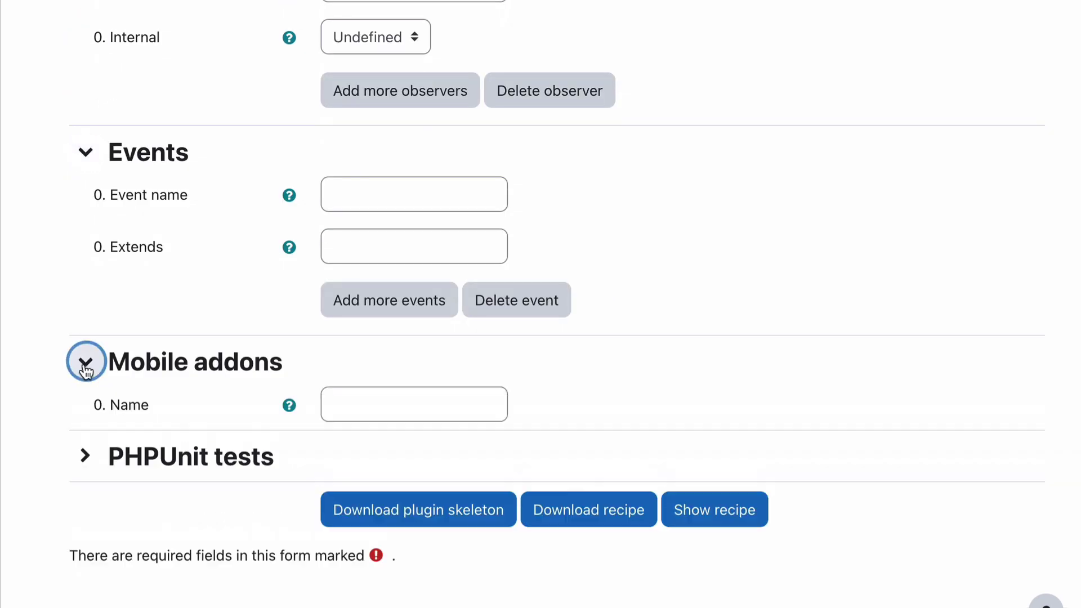
scroll(86, 369, "down", 3)
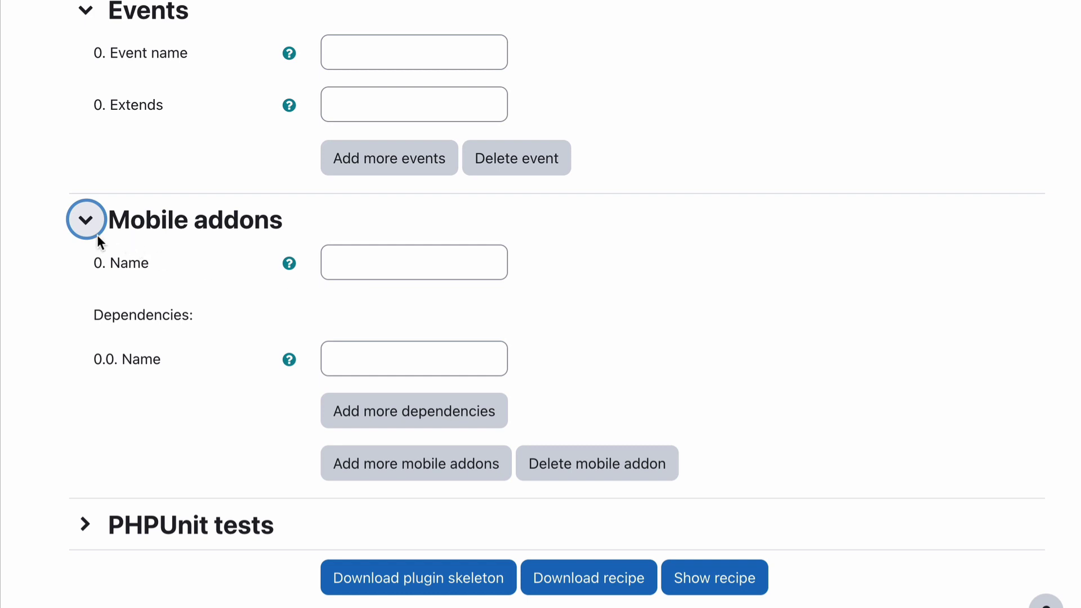
left_click(85, 220)
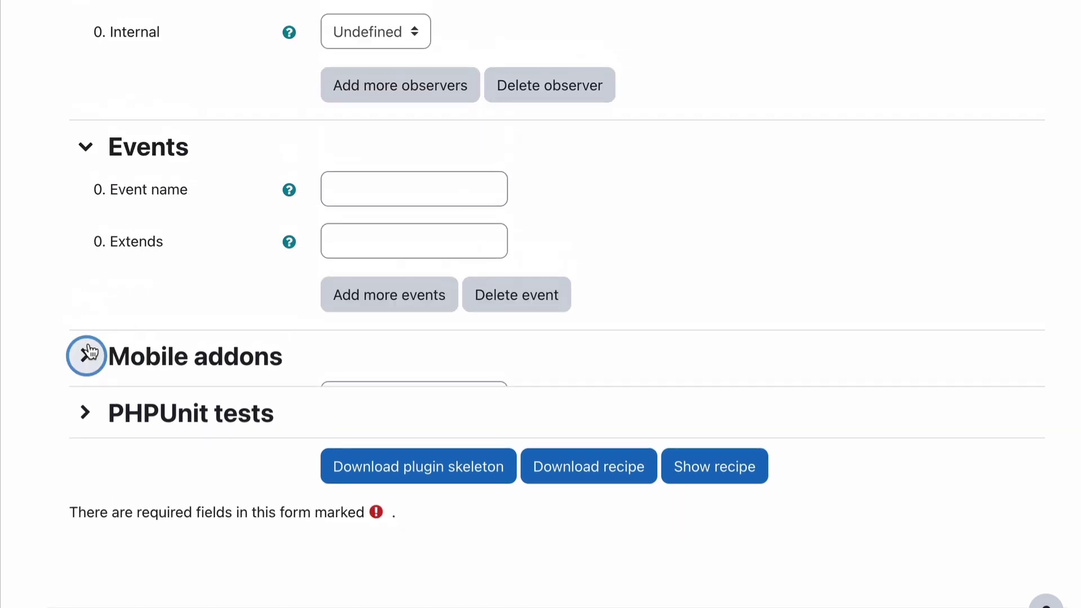
Expand PHPUnit tests and leave the test class name blank
left_click(85, 413)
scroll(130, 414, "down", 3)
left_click(360, 373)
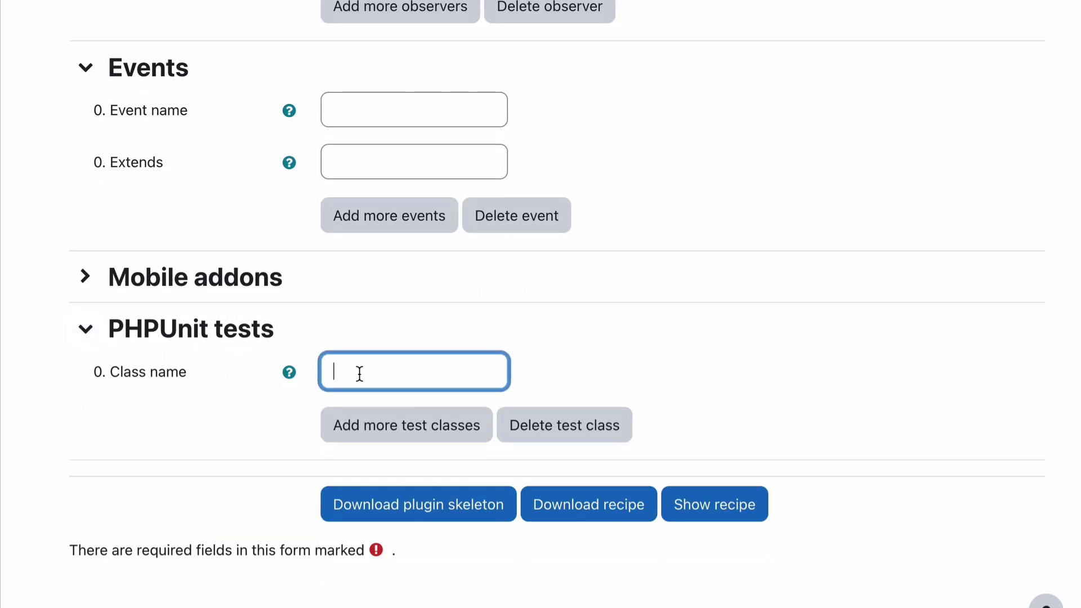
left_click(220, 430)
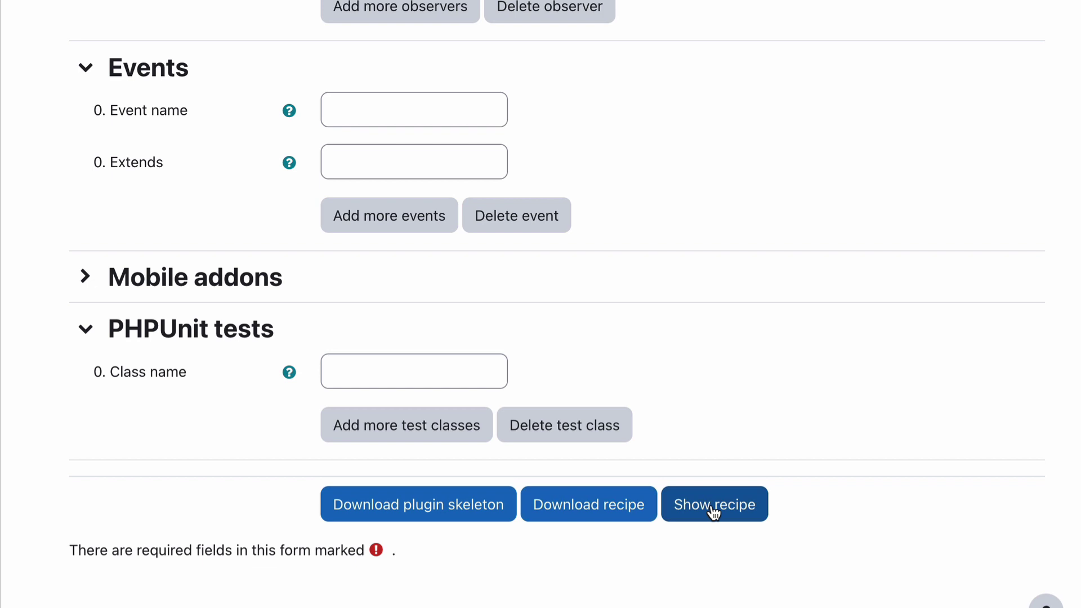
Download the generated plugin skeleton
left_click(387, 513)
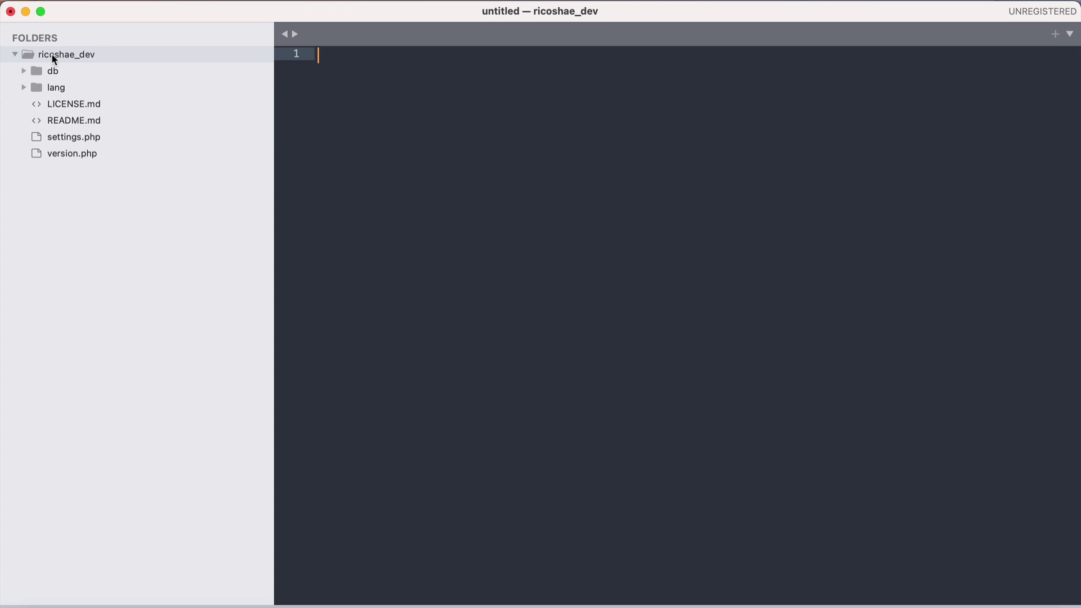
Review db/install.php's package, copyright and install function, then open uninstall.php and expand lang
left_click(24, 70)
left_click(48, 87)
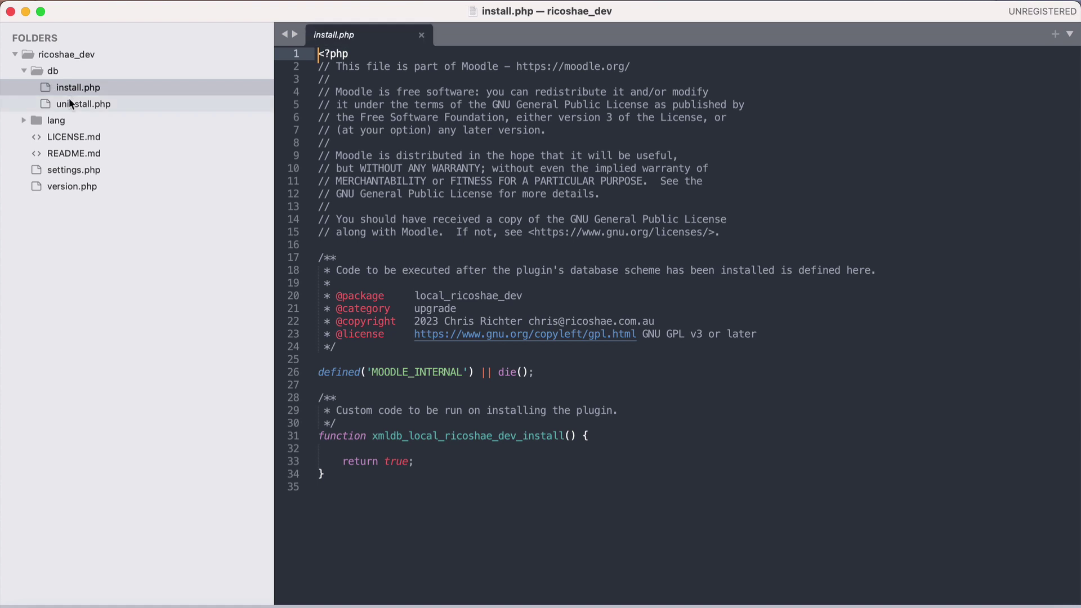
left_click_drag(416, 297, 526, 296)
double_click(431, 308)
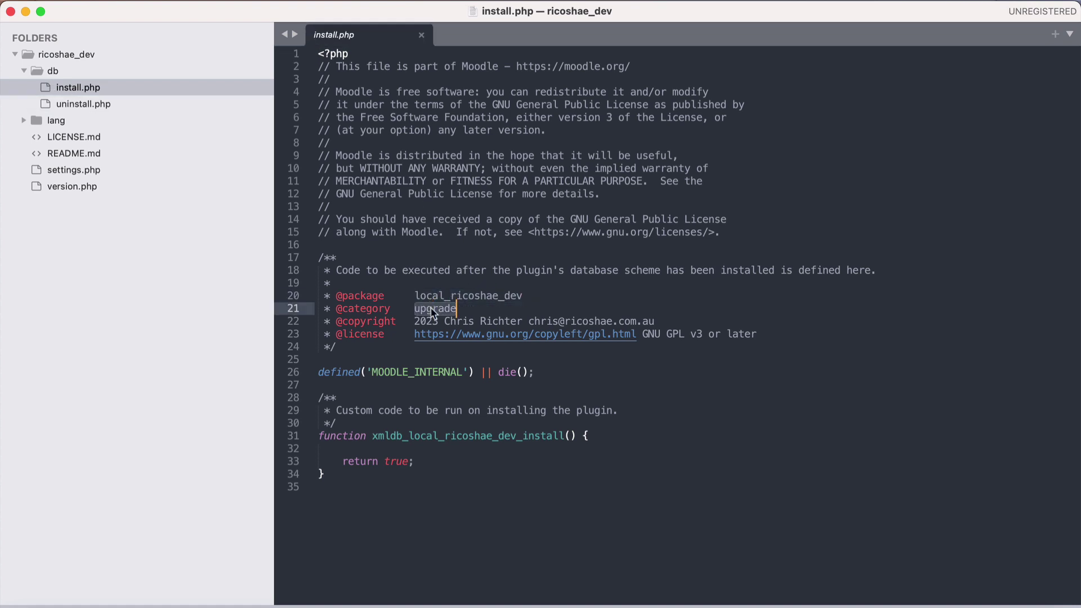
left_click_drag(415, 322, 660, 328)
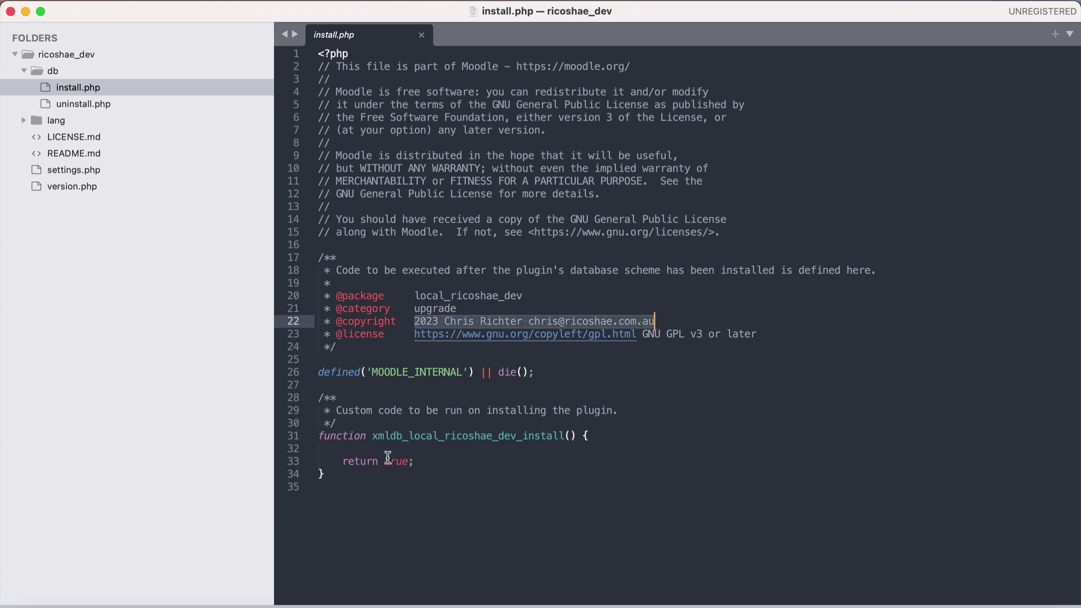
left_click_drag(325, 474, 319, 436)
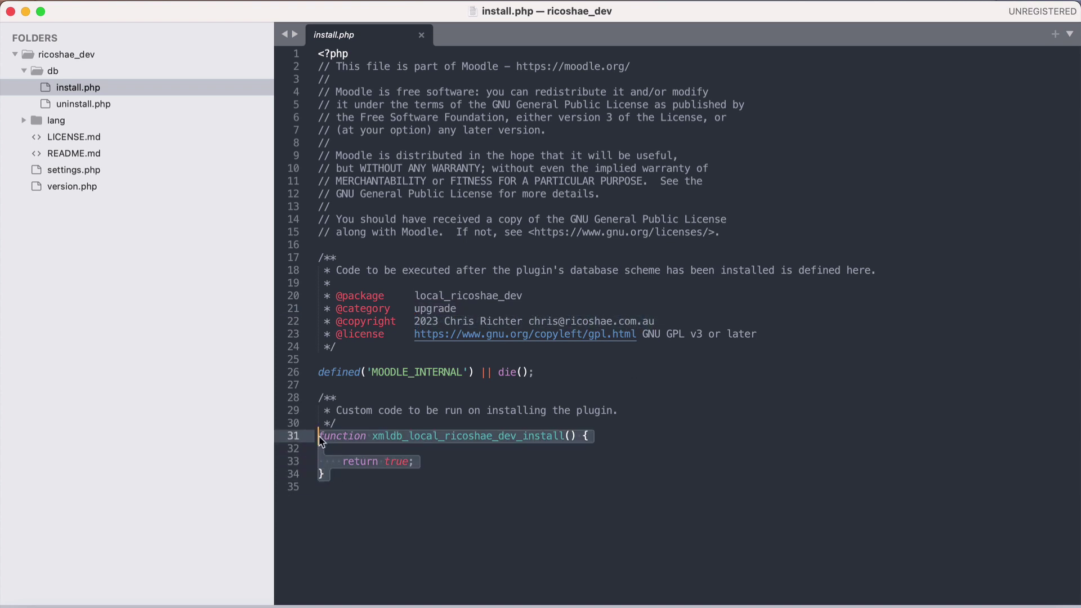
left_click_drag(320, 372, 566, 382)
left_click(567, 382)
left_click(84, 105)
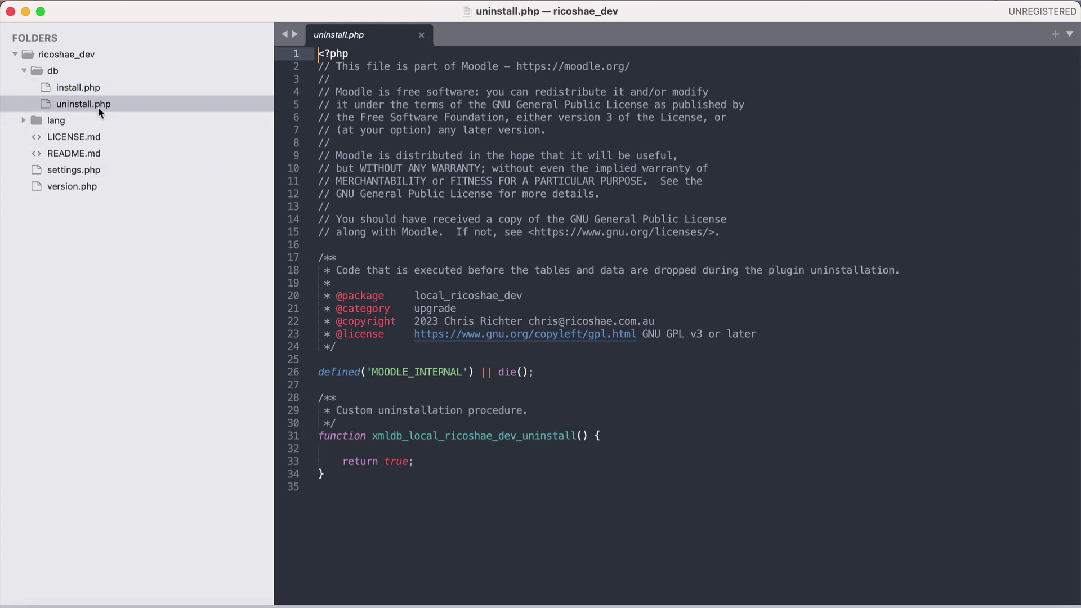
left_click(24, 119)
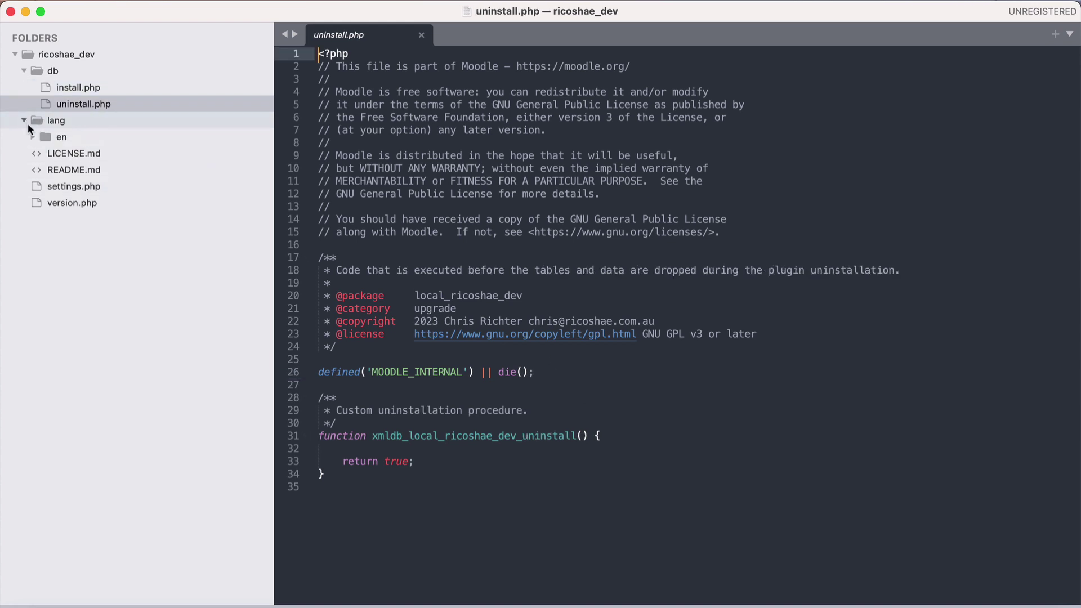
Review lang/en/local_ricoshae_dev.php, selecting the plugininstructions and pluginname string lines
left_click(33, 136)
left_click(85, 153)
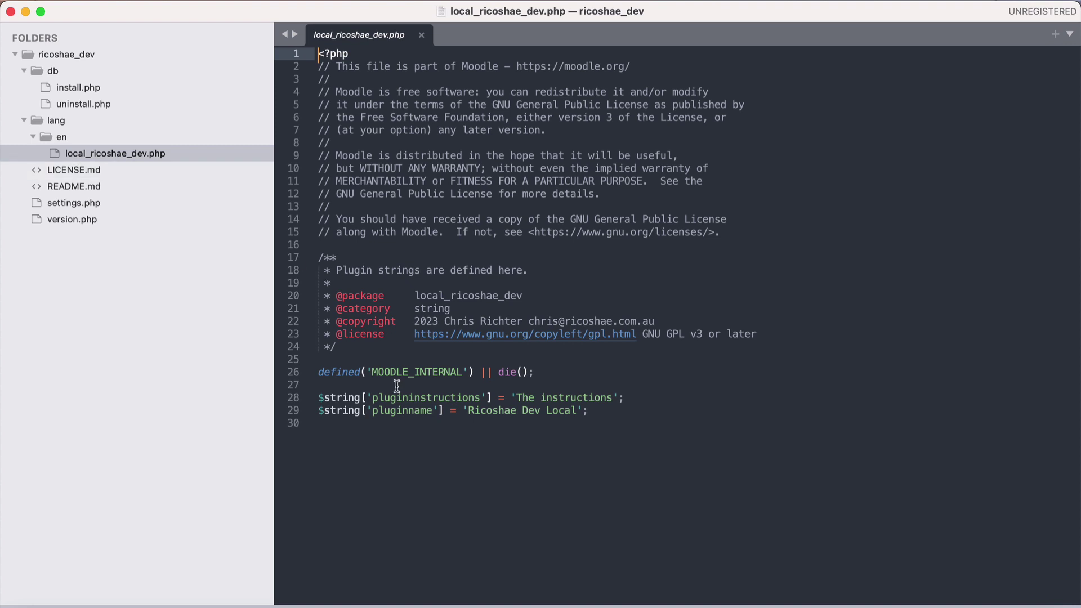
double_click(418, 397)
left_click_drag(513, 397, 317, 397)
left_click_drag(632, 410, 319, 417)
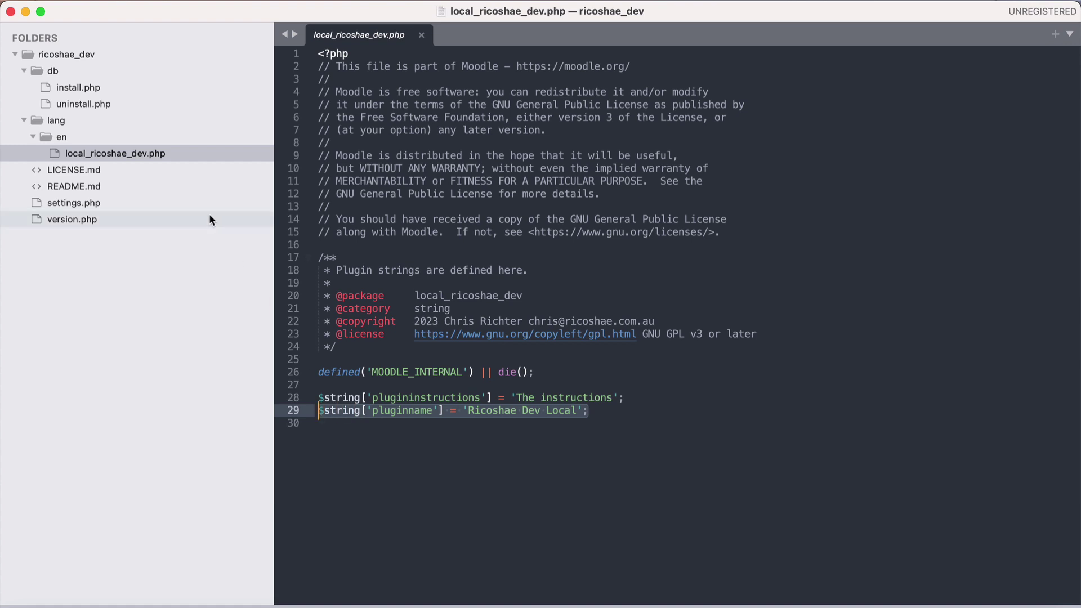
Look through LICENSE.md, README.md and settings.php in turn
left_click(82, 168)
left_click(90, 183)
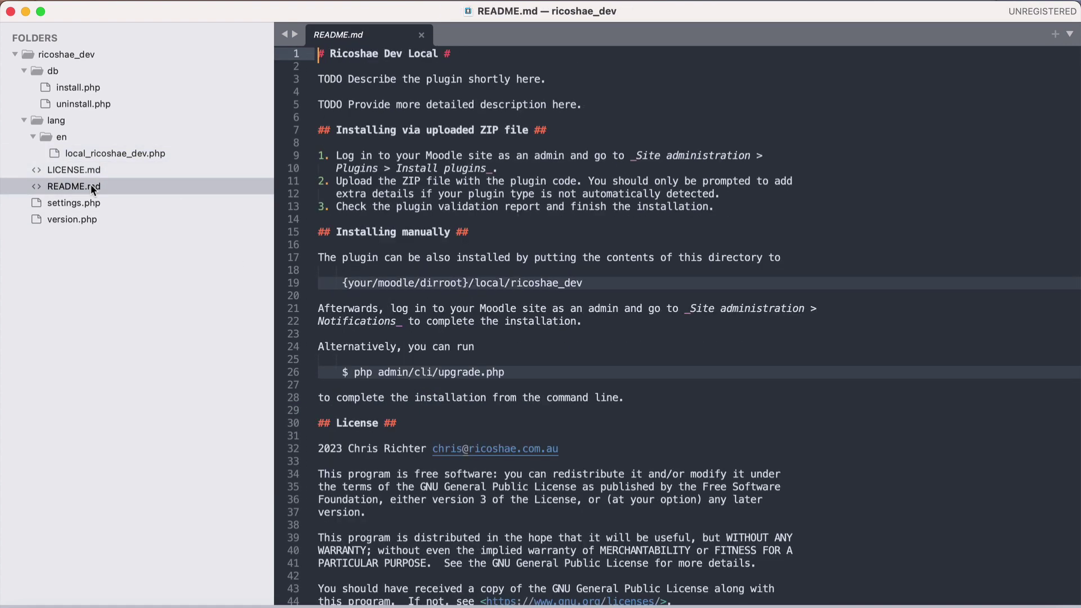
left_click(99, 201)
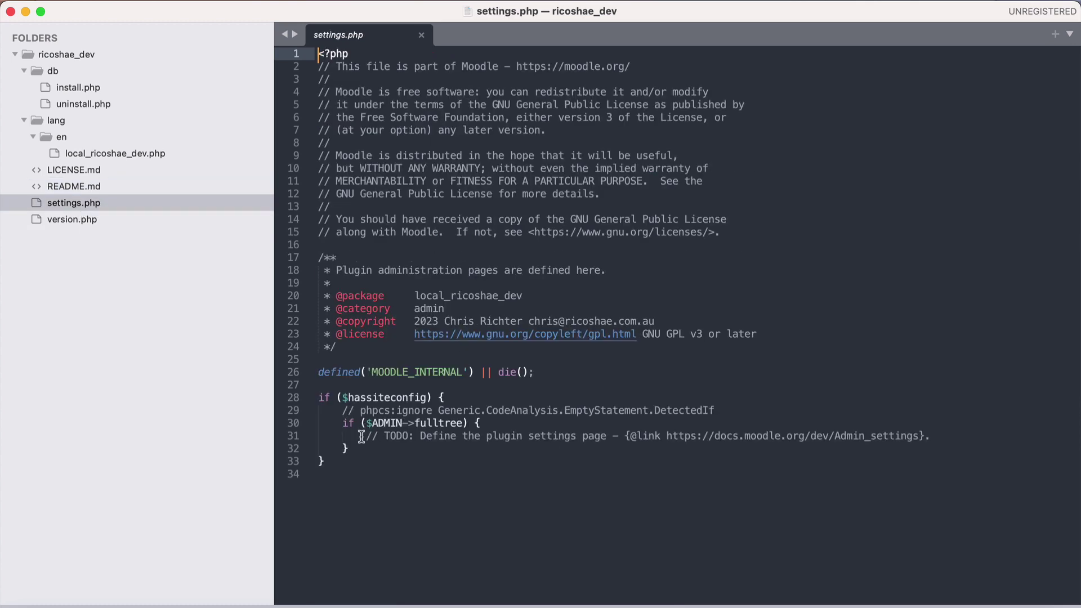
left_click(79, 220)
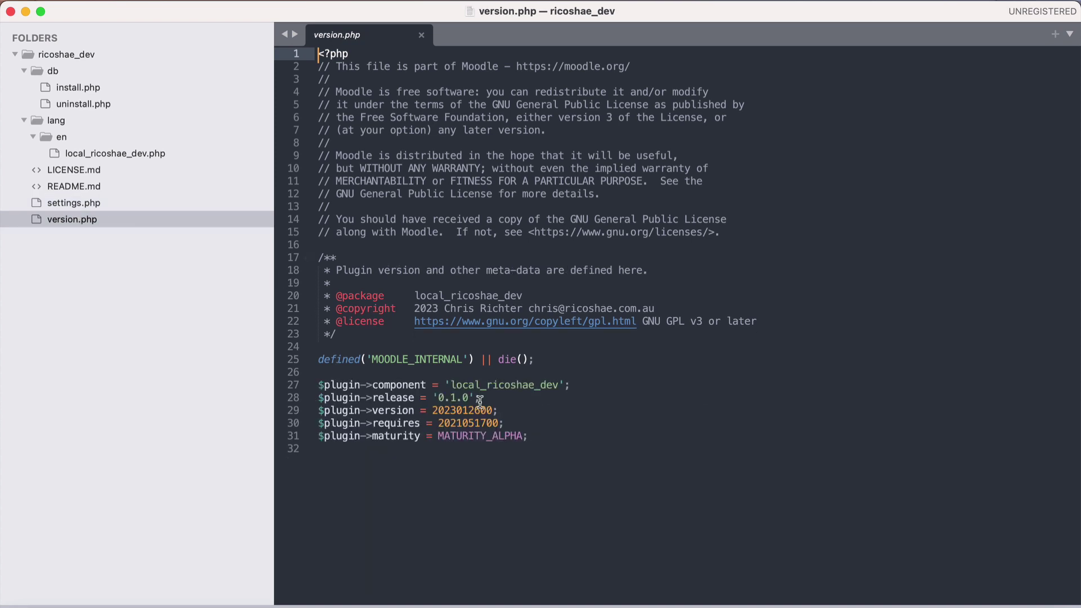
double_click(467, 385)
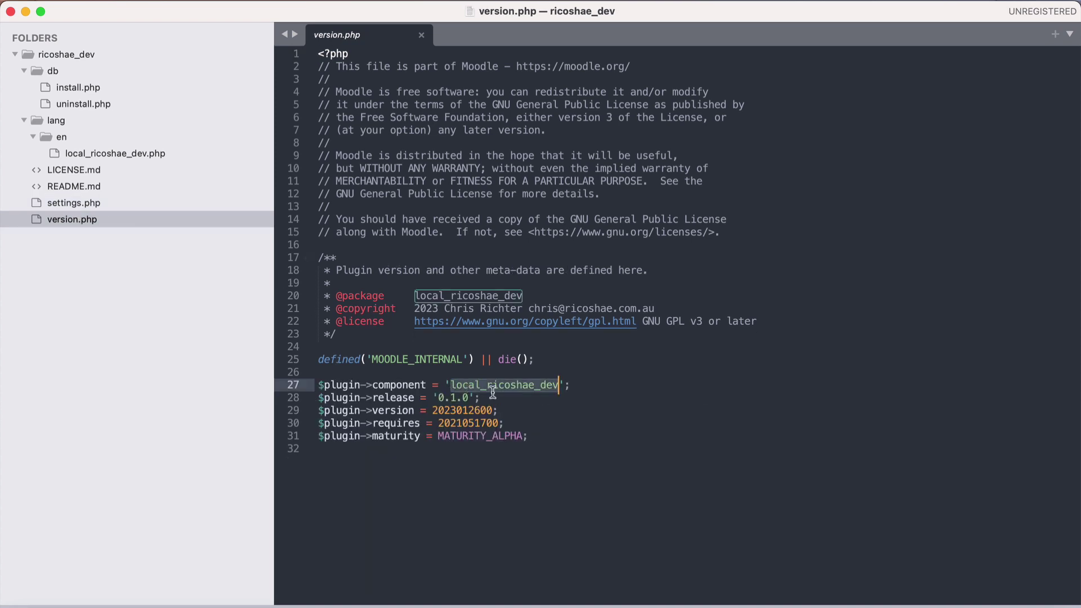
left_click(458, 397)
left_click(459, 411)
double_click(462, 422)
left_click(441, 469)
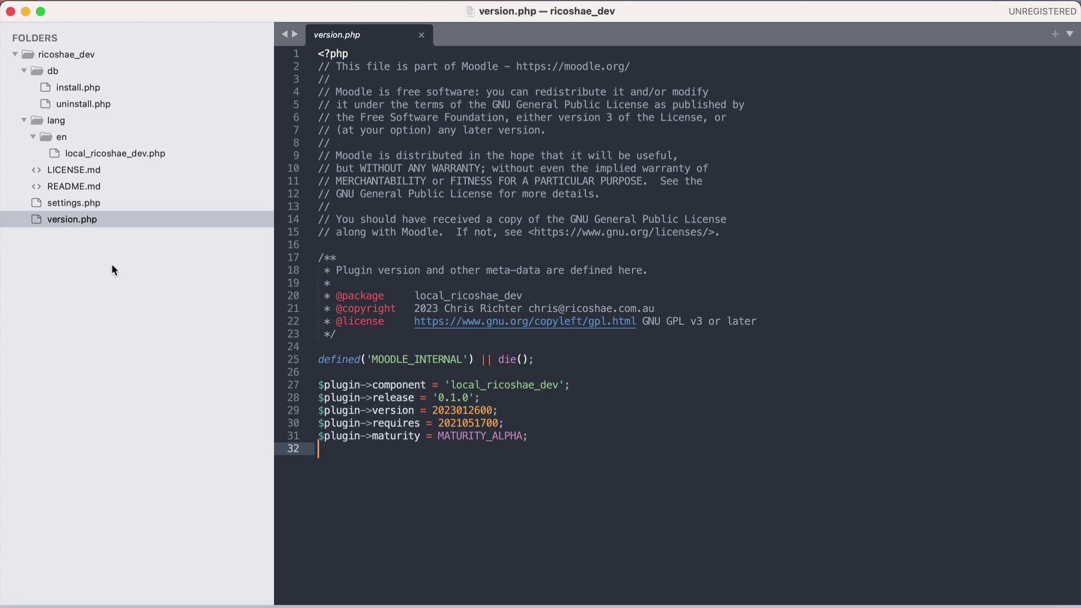
Return to Chrome and bring up the Moodle plugins directory page for the plugin skeleton generator, release 1.5.3
key("super+Tab")
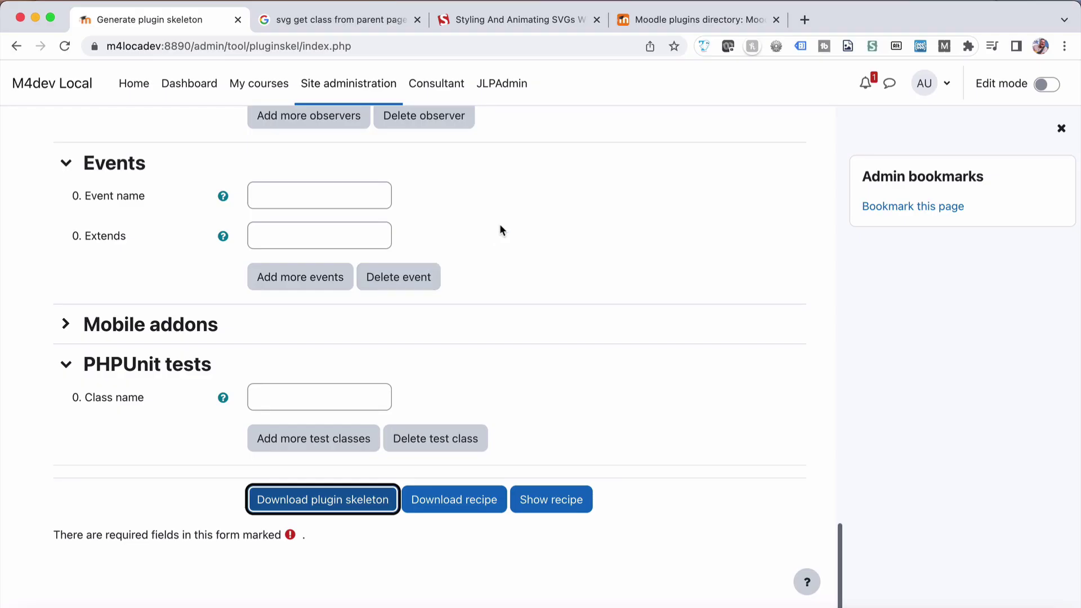
scroll(499, 224, "up", 15)
left_click(697, 19)
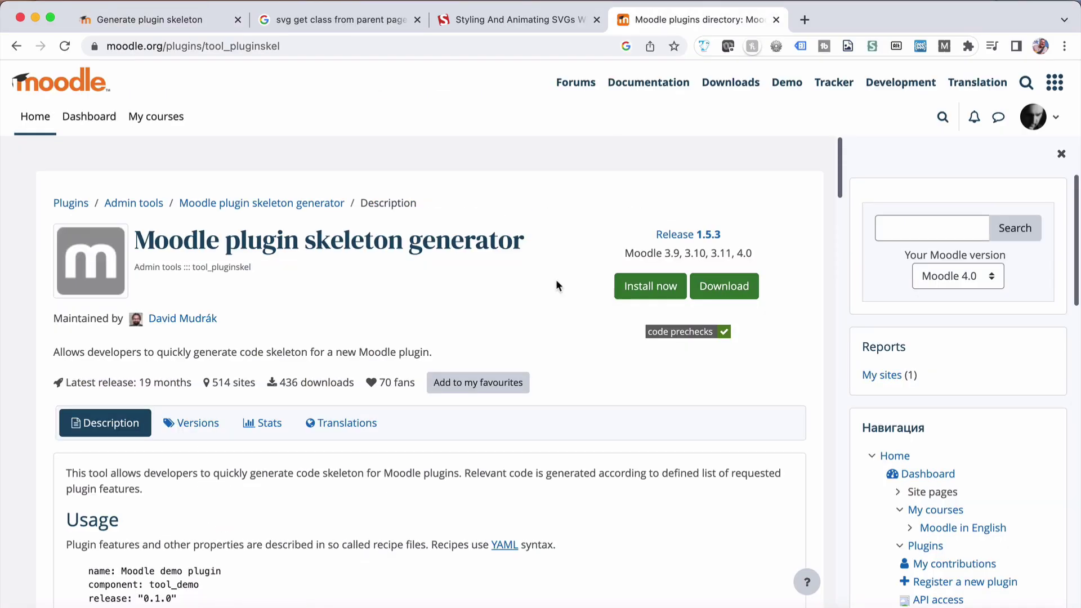